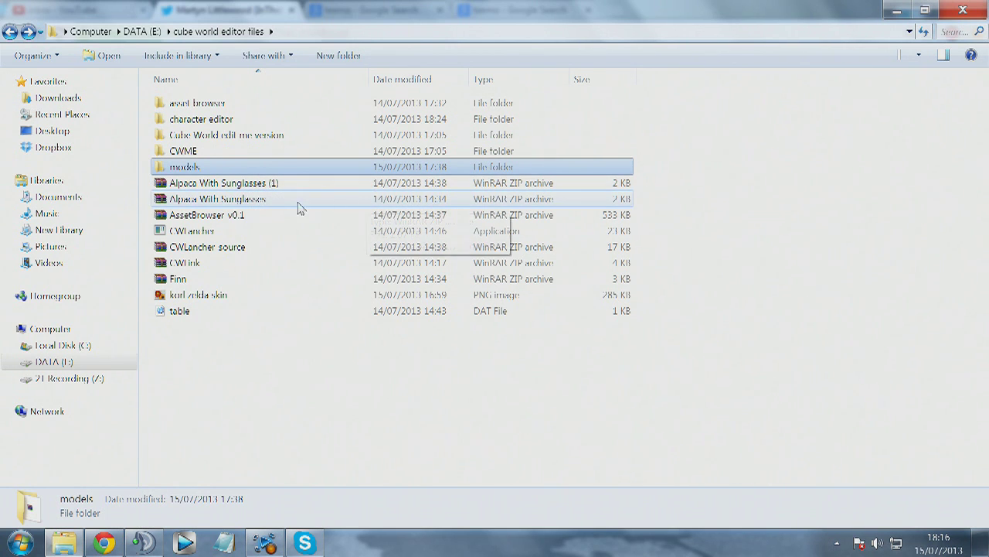
{"action": "left_click", "coordinate": [276, 151]}
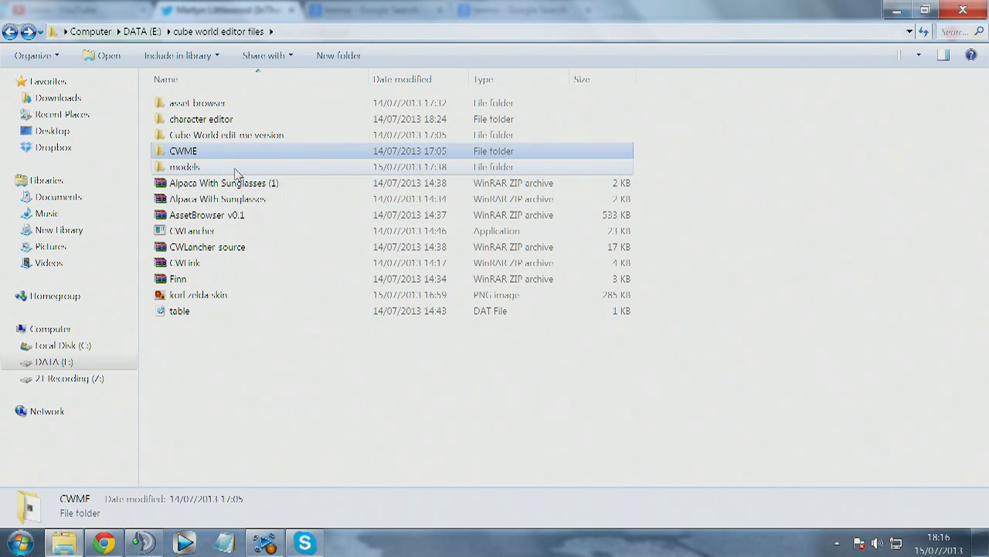
{"action": "left_click", "coordinate": [188, 167]}
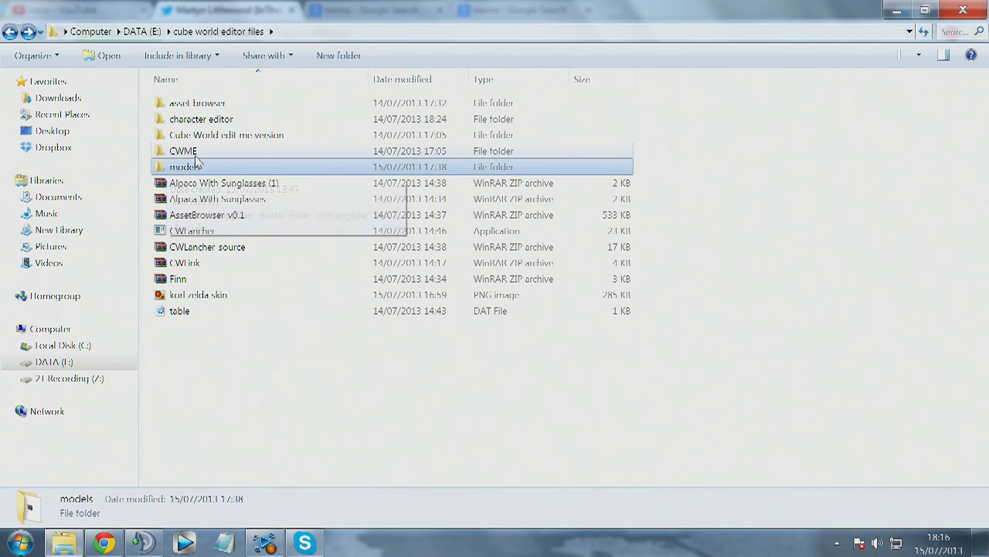
{"action": "left_click", "coordinate": [199, 156]}
{"action": "double_click", "coordinate": [215, 157]}
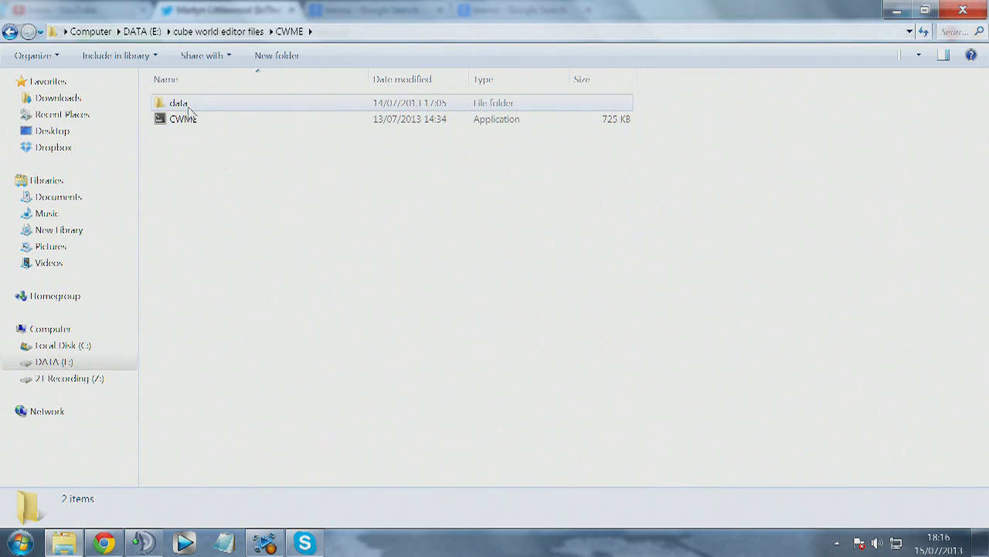
{"action": "key", "text": "BackSpace"}
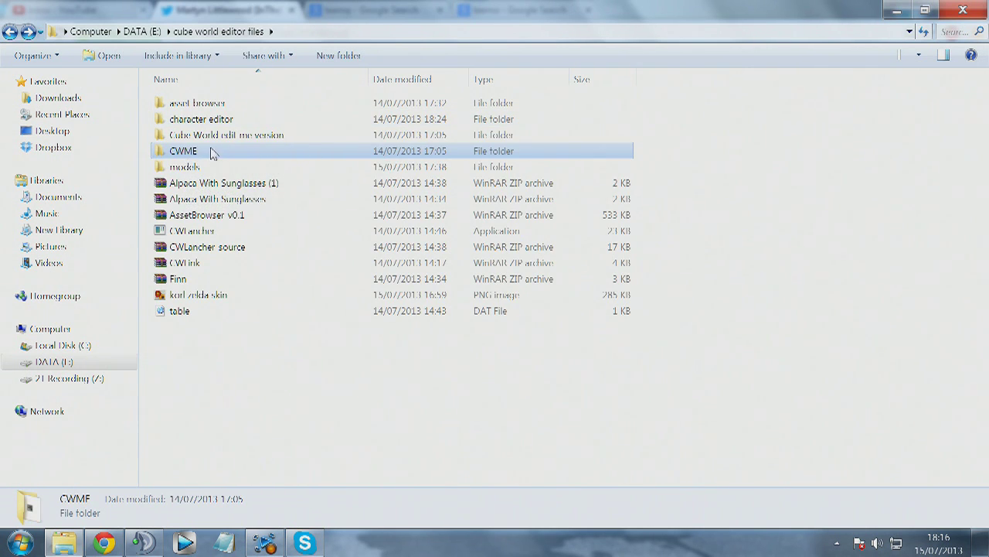
- Launch the AssetBrowser application from the asset browser folder
{"action": "left_click", "coordinate": [192, 108]}
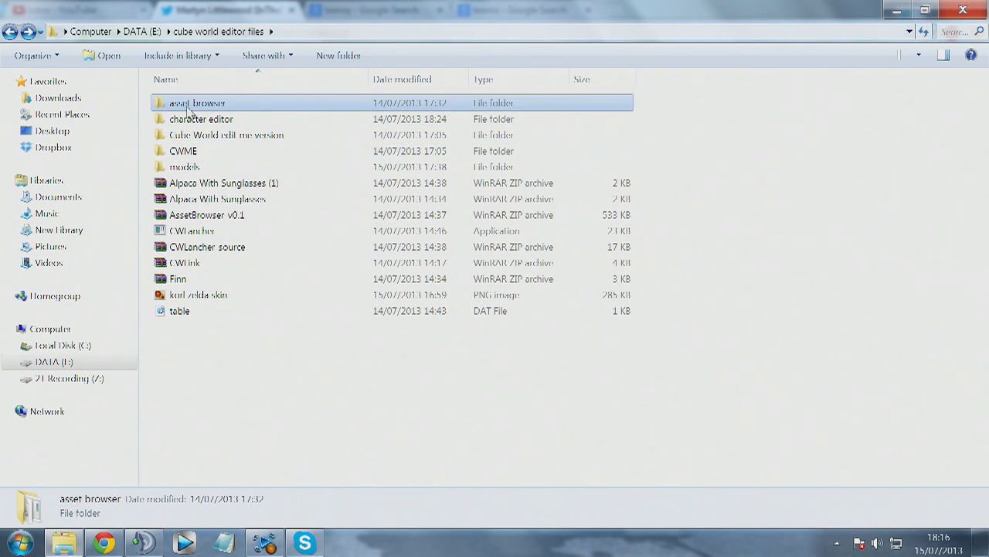
{"action": "double_click", "coordinate": [247, 104]}
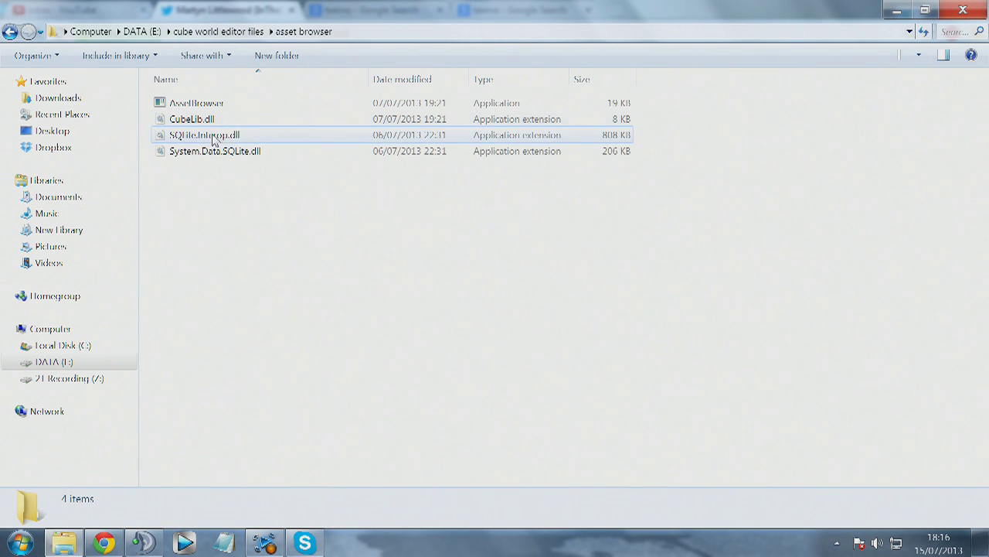
{"action": "left_click", "coordinate": [234, 102]}
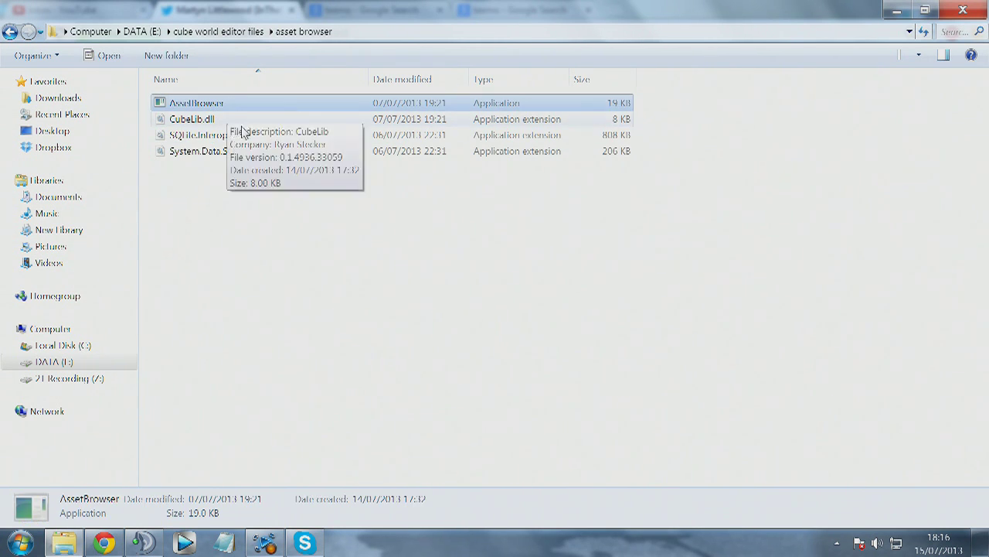
{"action": "double_click", "coordinate": [236, 105]}
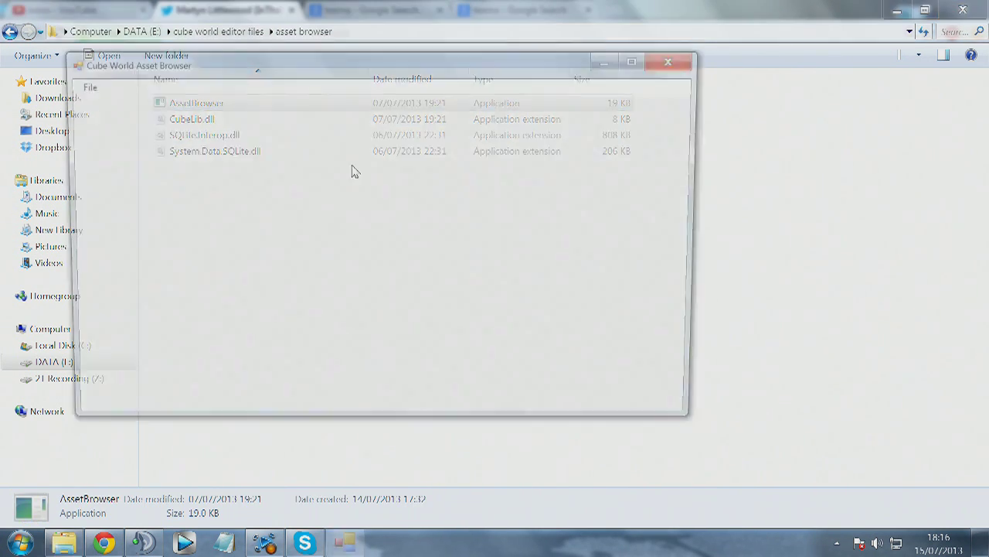
- Load the Cube World folder under Program Files (x86) as the install directory in the asset browser
{"action": "left_click", "coordinate": [81, 85]}
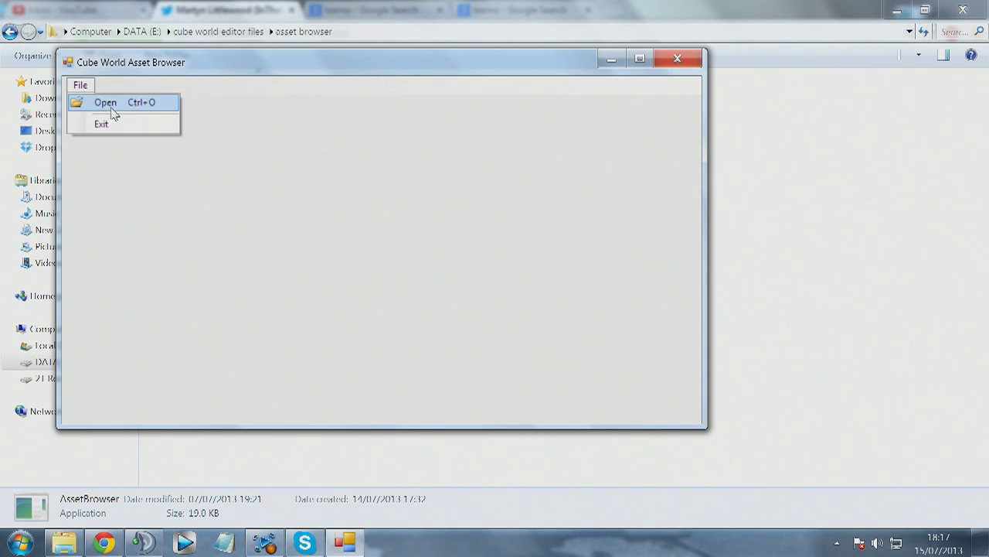
{"action": "left_click", "coordinate": [106, 101]}
{"action": "left_click_drag", "start_coordinate": [502, 155], "coordinate": [444, 86]}
{"action": "left_click_drag", "start_coordinate": [661, 200], "coordinate": [652, 267]}
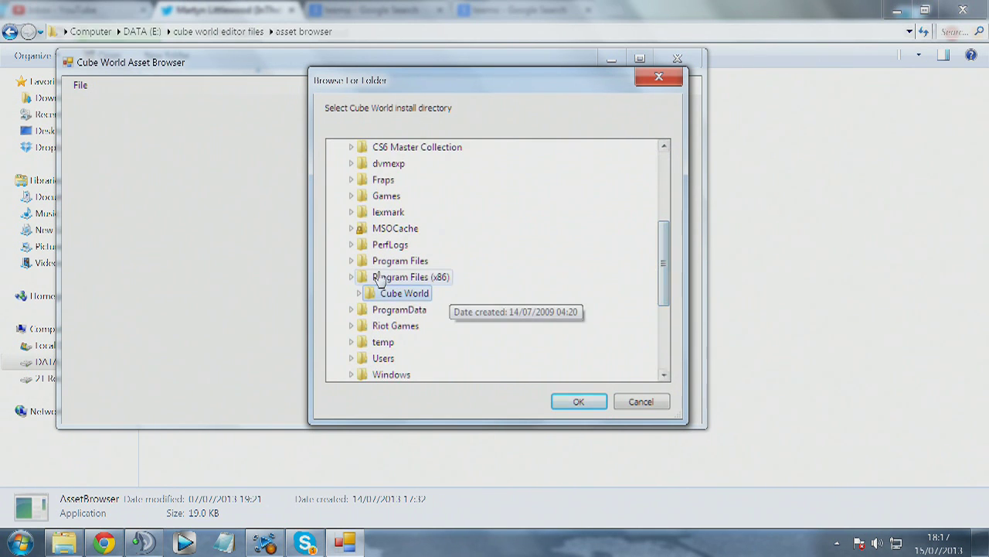
{"action": "left_click", "coordinate": [431, 279]}
{"action": "left_click", "coordinate": [413, 293]}
{"action": "scroll", "coordinate": [417, 294], "scroll_direction": "up", "scroll_amount": 1}
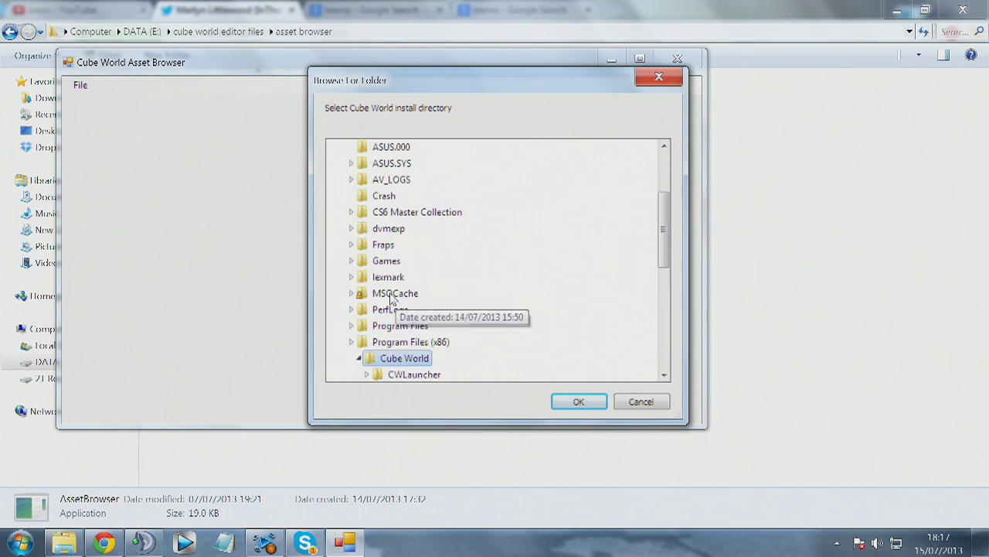
{"action": "scroll", "coordinate": [433, 336], "scroll_direction": "down", "scroll_amount": 1}
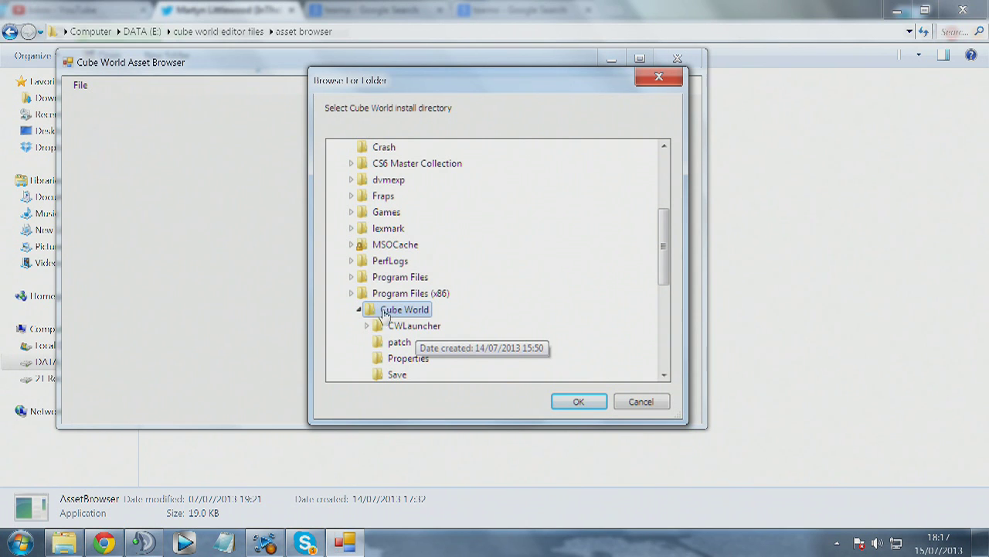
{"action": "left_click", "coordinate": [573, 403]}
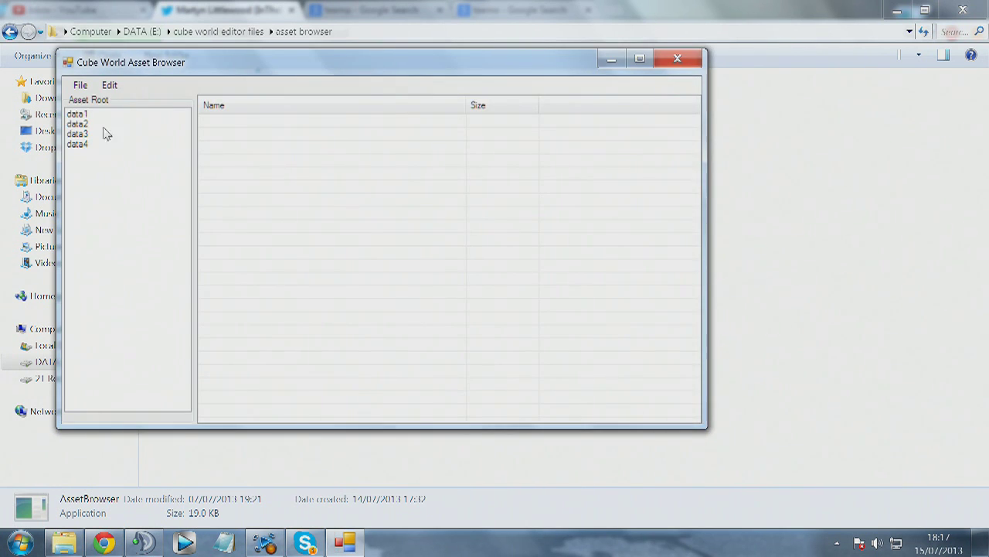
- Look through the asset lists of data1, data2, data3 and data4
{"action": "left_click", "coordinate": [90, 114]}
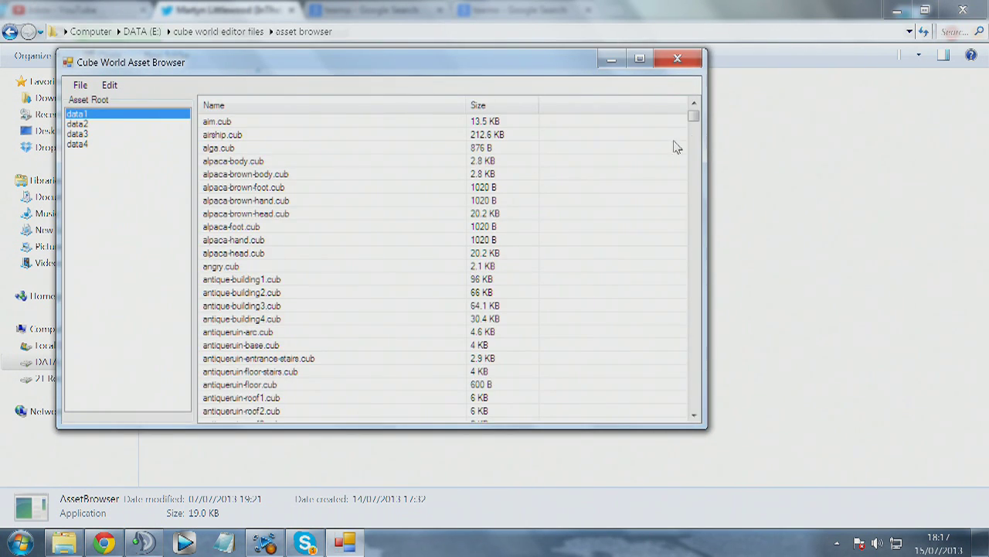
{"action": "left_click_drag", "start_coordinate": [696, 117], "coordinate": [693, 121]}
{"action": "left_click", "coordinate": [253, 162]}
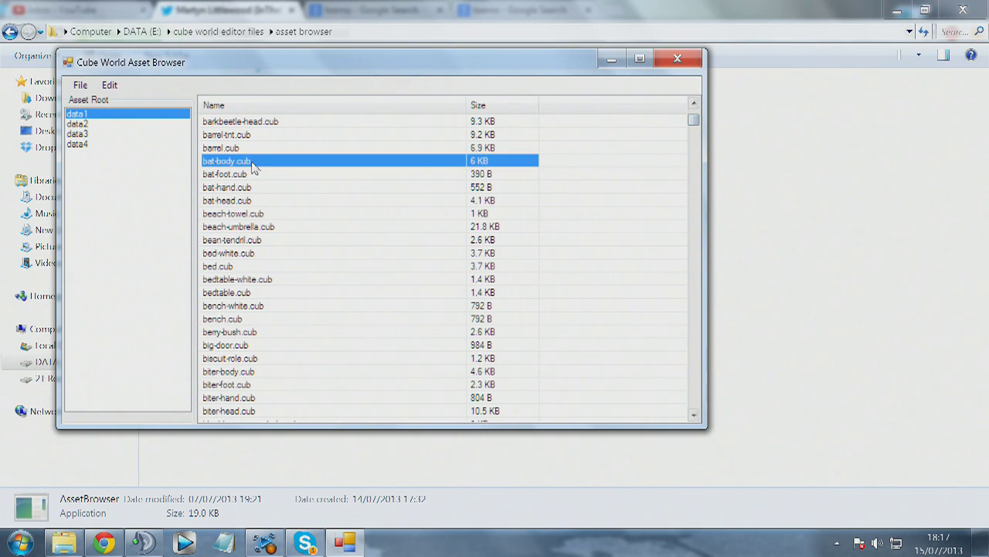
{"action": "key", "text": "f"}
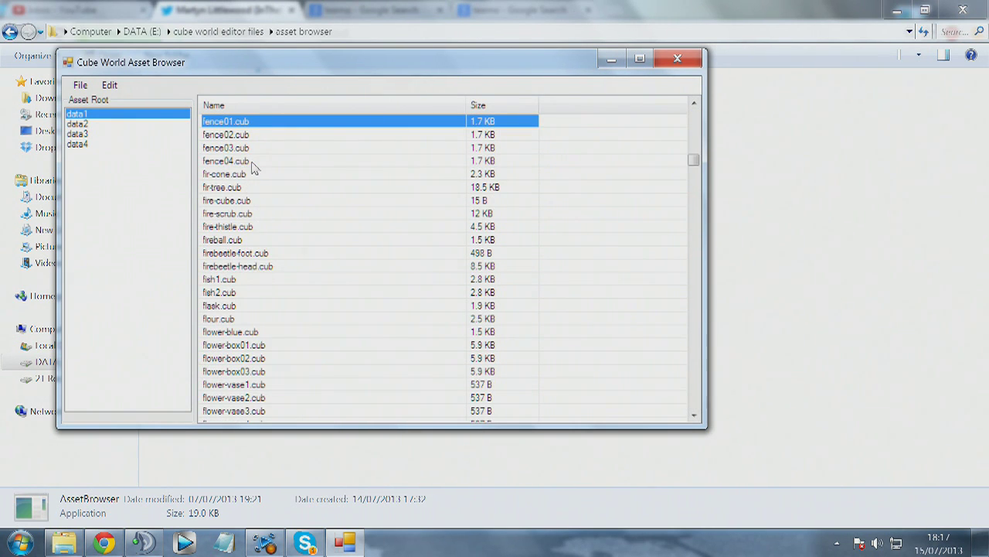
{"action": "key", "text": "g"}
{"action": "key", "text": "a"}
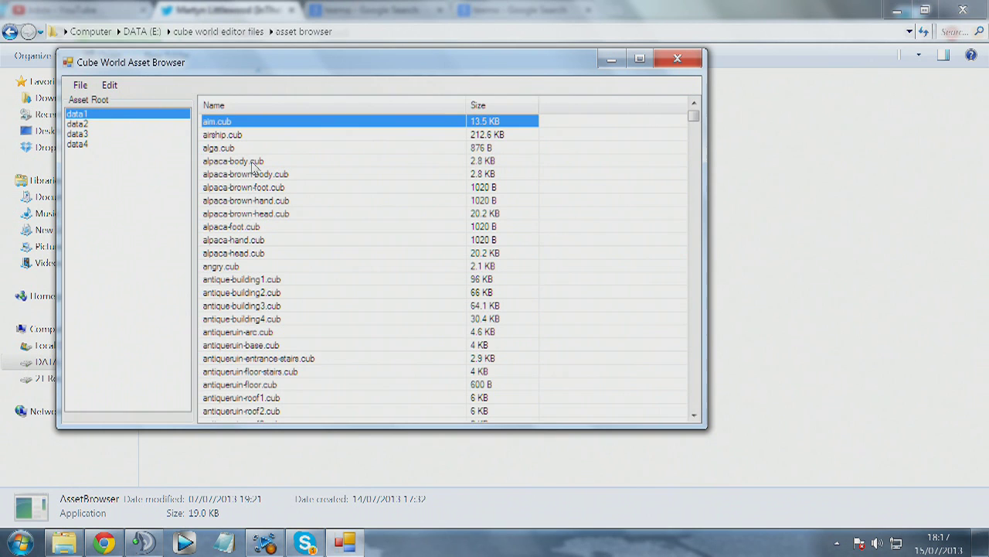
{"action": "left_click", "coordinate": [82, 132]}
{"action": "left_click", "coordinate": [82, 125]}
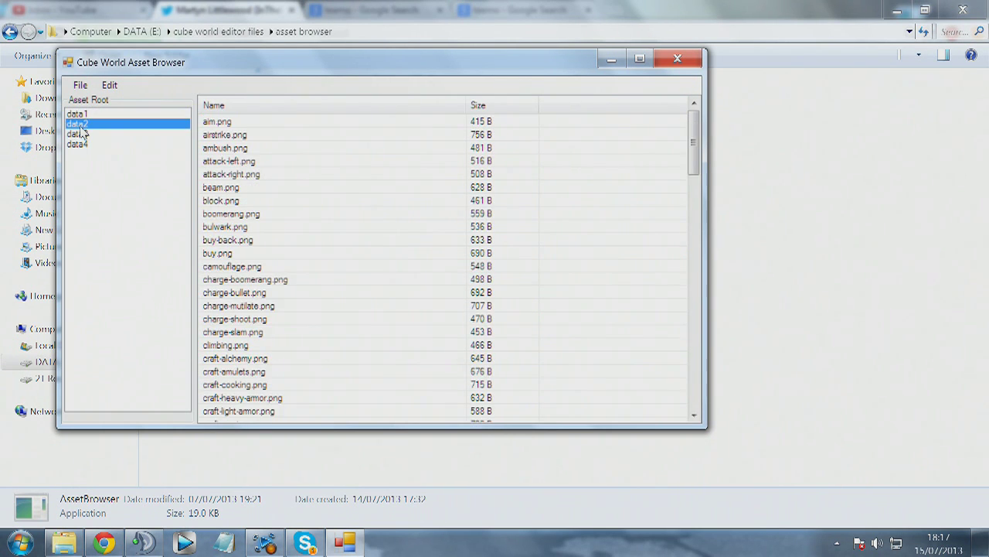
{"action": "left_click", "coordinate": [83, 135]}
{"action": "left_click", "coordinate": [81, 145]}
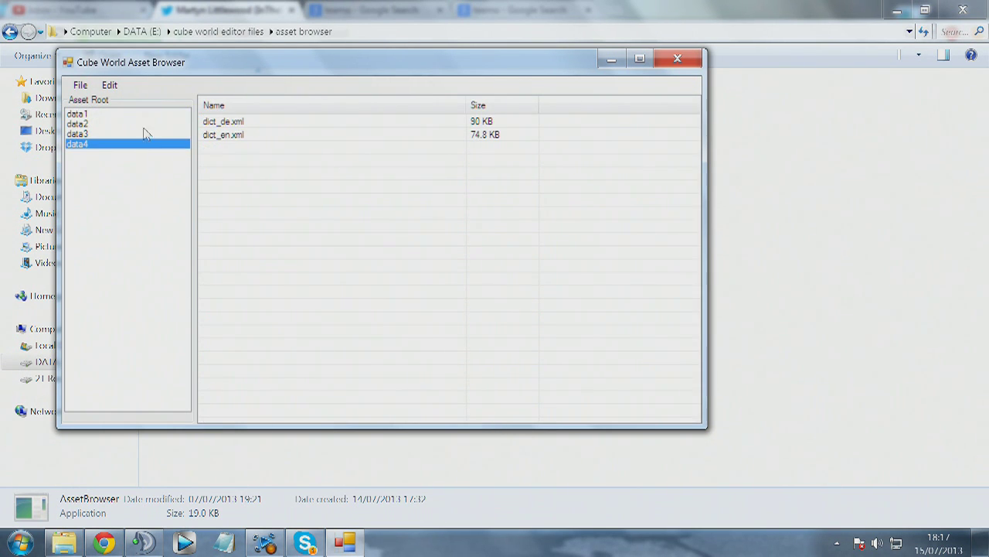
- Start extracting airship.cub from data1 and choose the models folder in cube world editor files as the destination
{"action": "left_click", "coordinate": [84, 114]}
{"action": "left_click", "coordinate": [222, 136]}
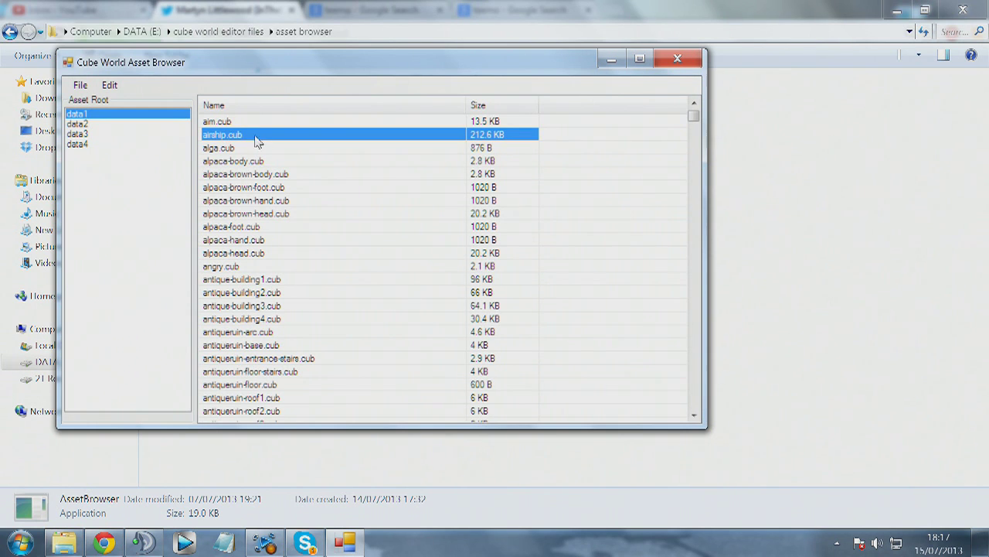
{"action": "right_click", "coordinate": [224, 136]}
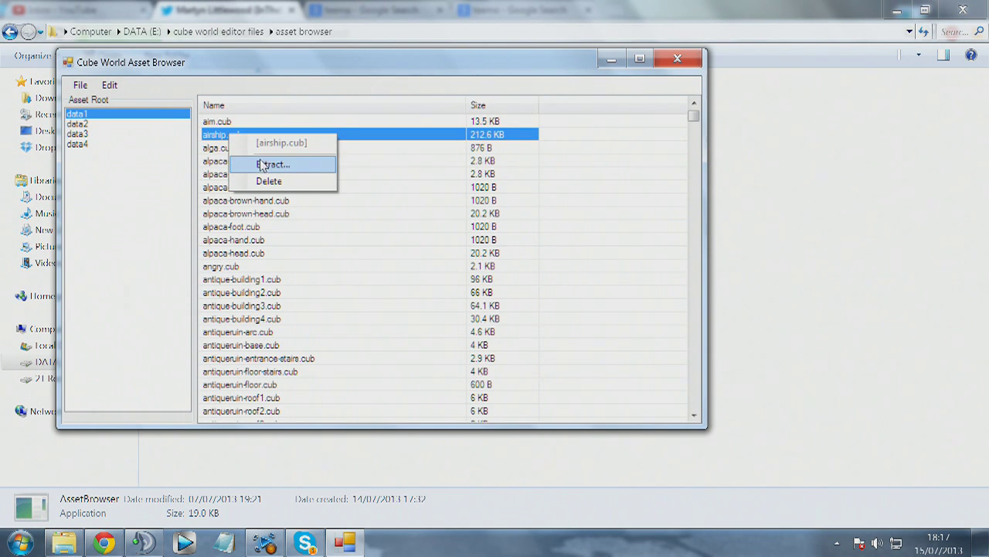
{"action": "left_click", "coordinate": [295, 172]}
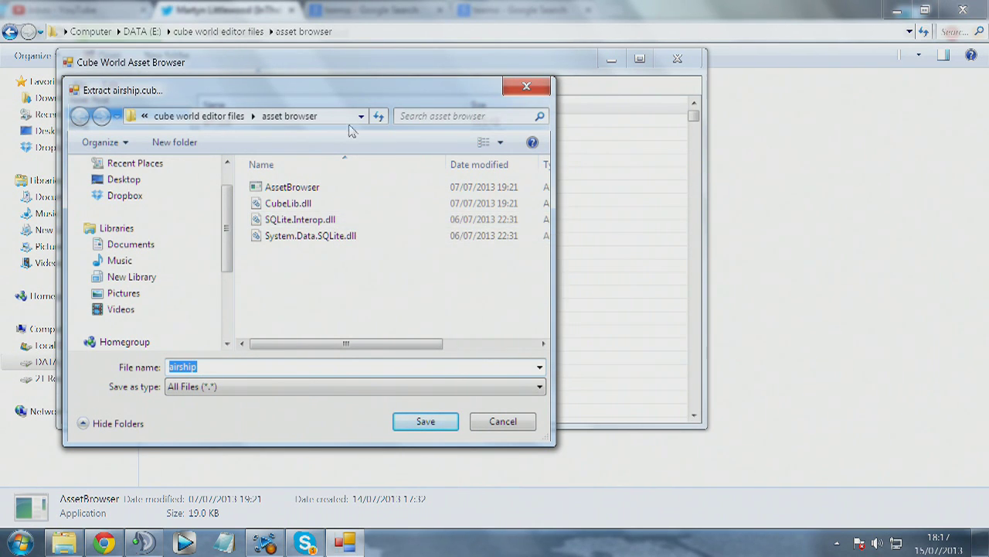
{"action": "left_click", "coordinate": [198, 118]}
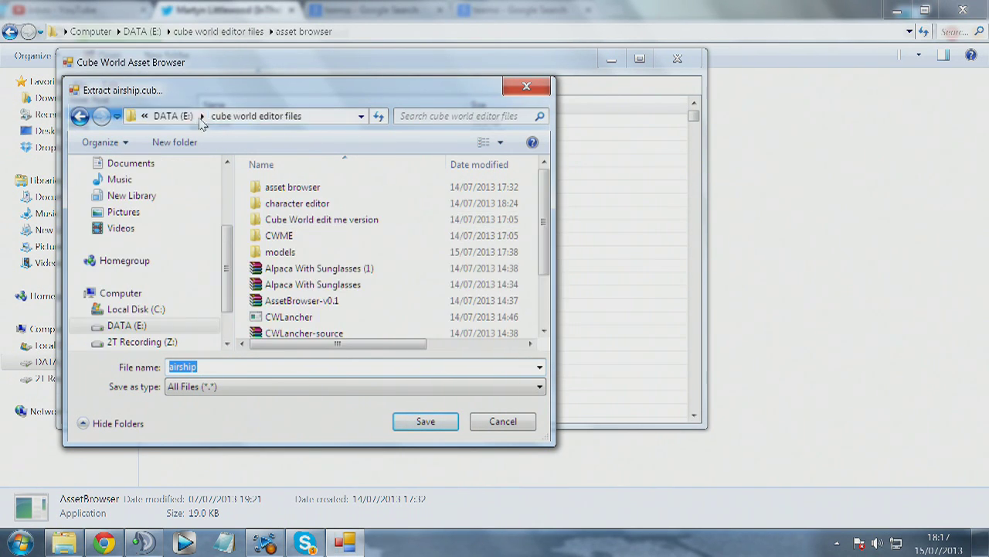
{"action": "double_click", "coordinate": [289, 255]}
{"action": "scroll", "coordinate": [364, 254], "scroll_direction": "down", "scroll_amount": 1}
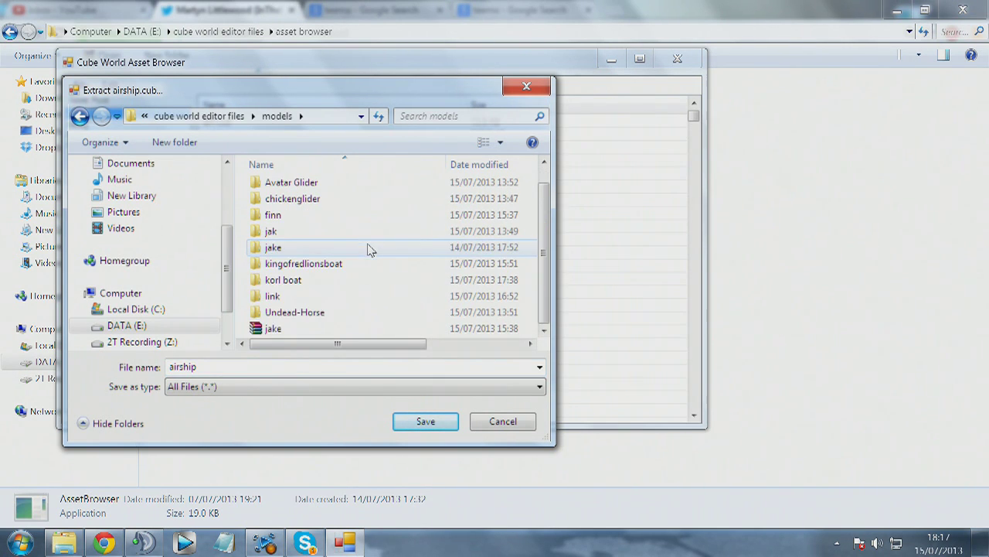
- Create a new folder named airship inside the models folder
{"action": "right_click", "coordinate": [243, 233]}
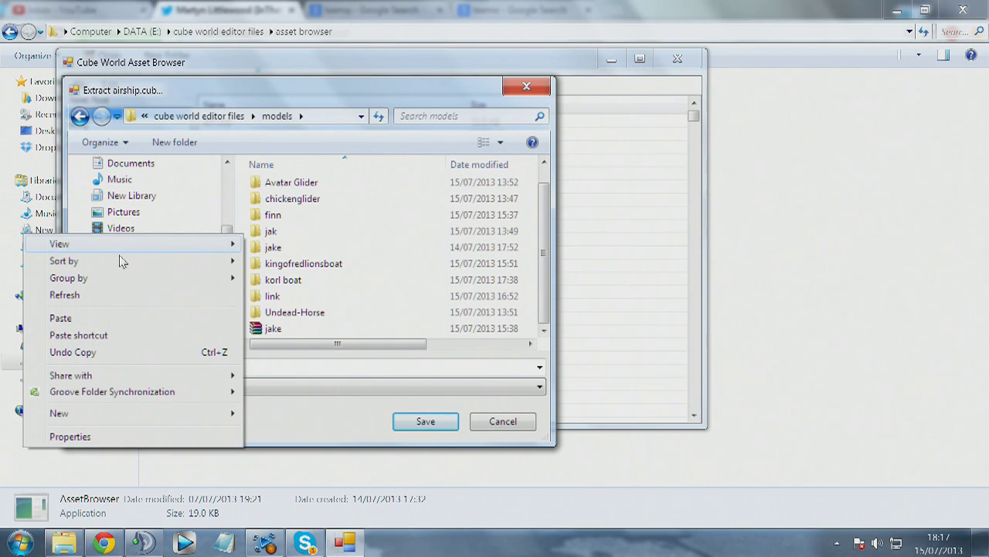
{"action": "mouse_move", "coordinate": [141, 416]}
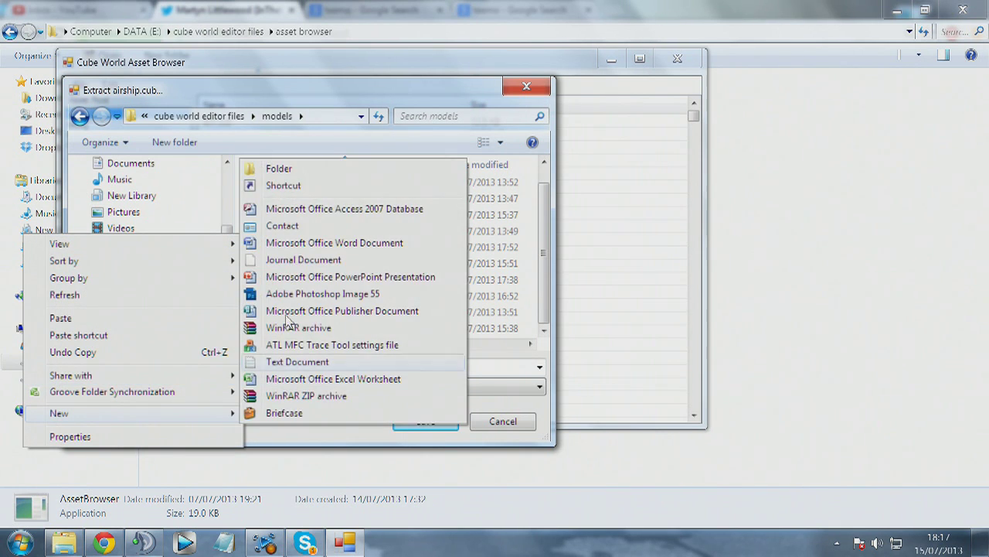
{"action": "left_click", "coordinate": [302, 168]}
{"action": "type", "text": "airship"}
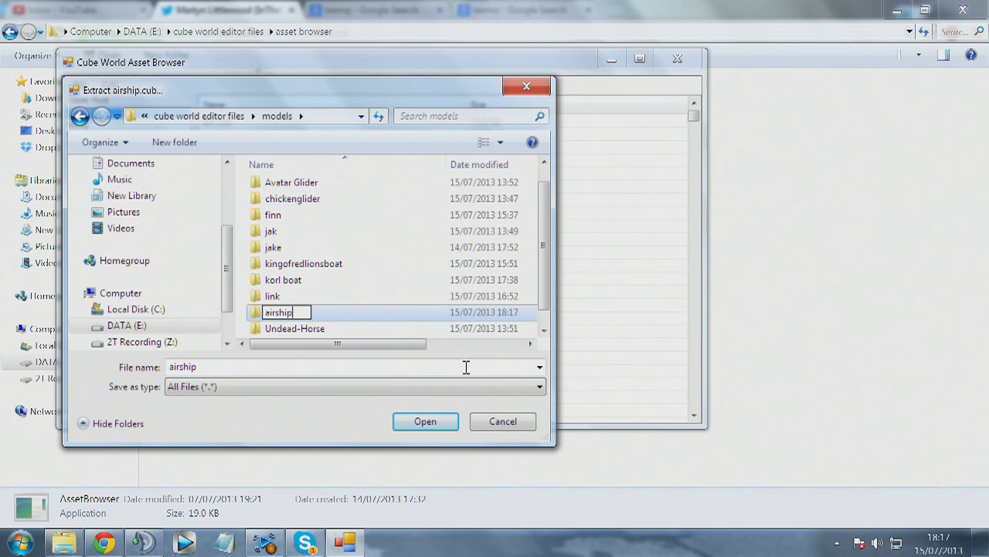
{"action": "left_click", "coordinate": [334, 317]}
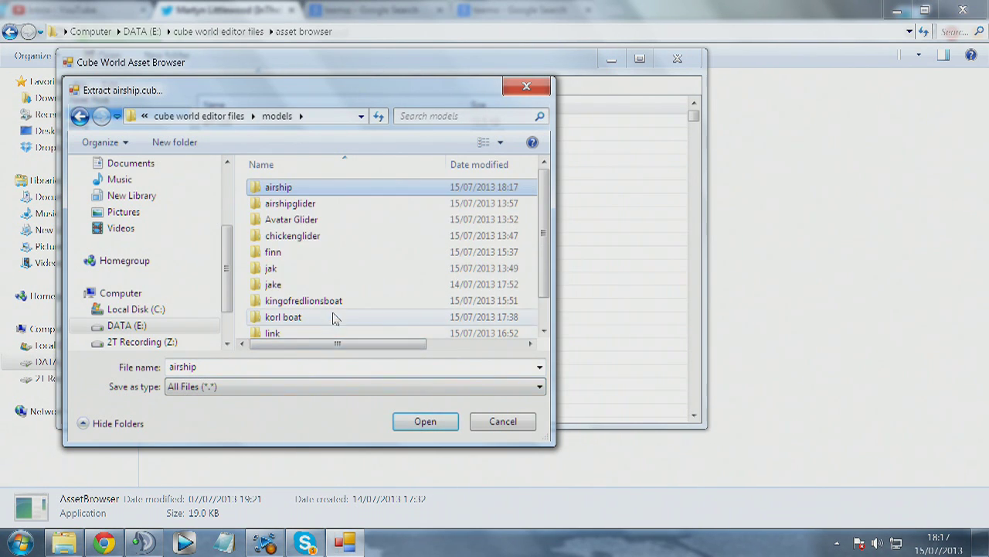
- Save the extracted airship file into the new airship folder and close the asset browser
{"action": "double_click", "coordinate": [317, 188]}
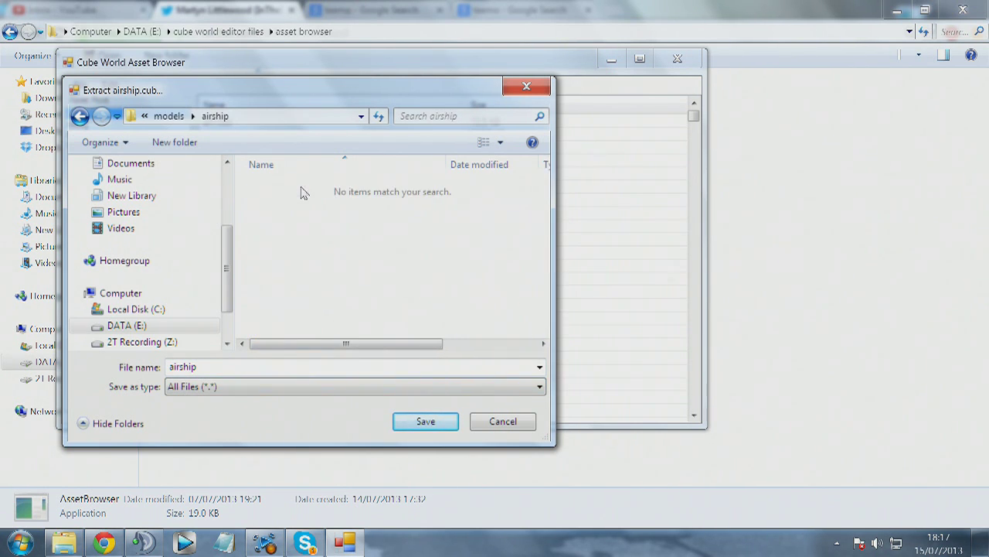
{"action": "left_click", "coordinate": [424, 421]}
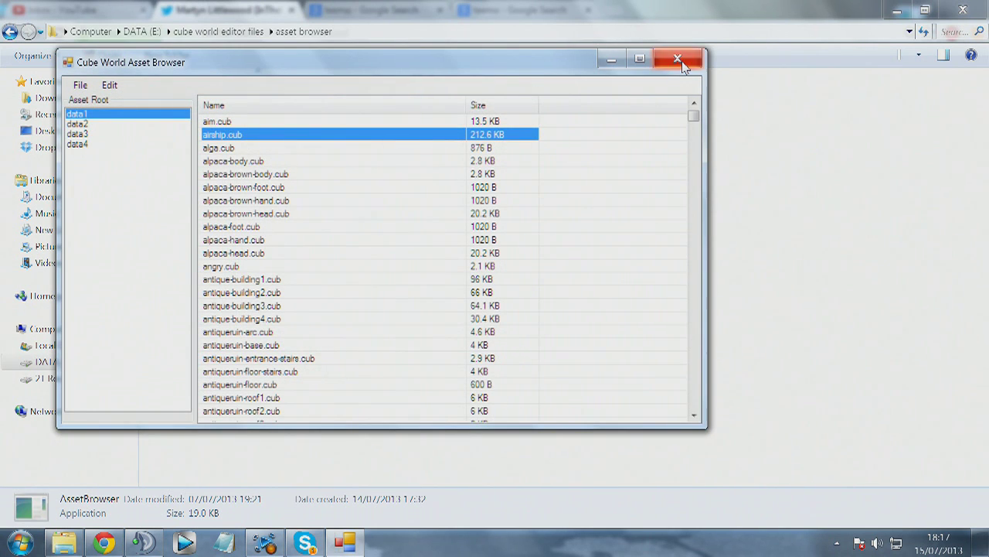
{"action": "left_click", "coordinate": [678, 60]}
- Go to the airship folder inside models and select the extracted airship.cub file
{"action": "key", "text": "BackSpace"}
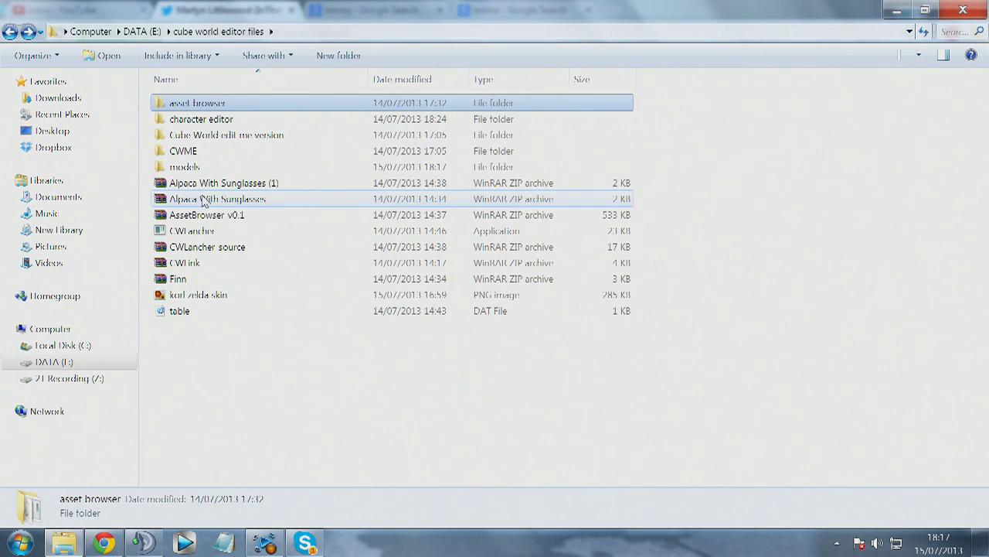
{"action": "double_click", "coordinate": [200, 164]}
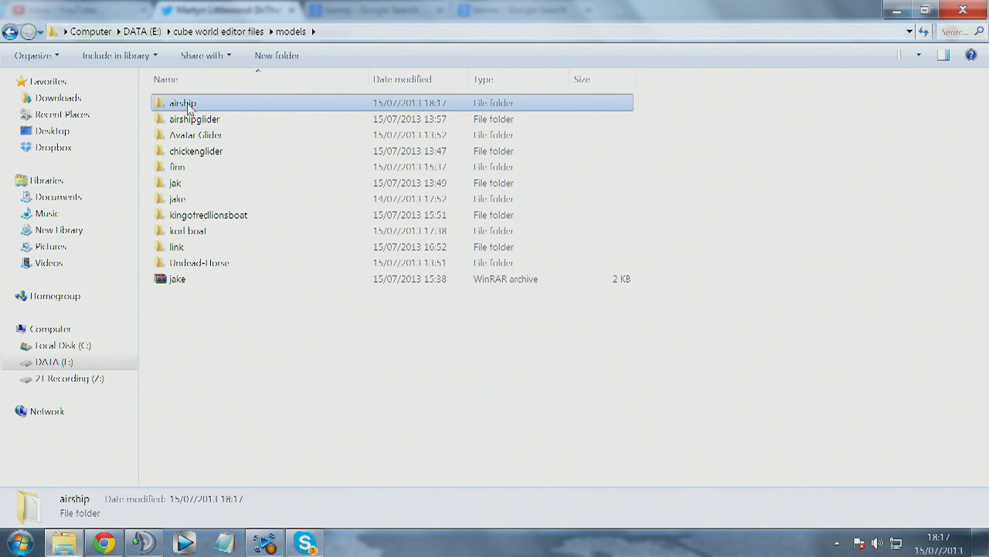
{"action": "double_click", "coordinate": [172, 104]}
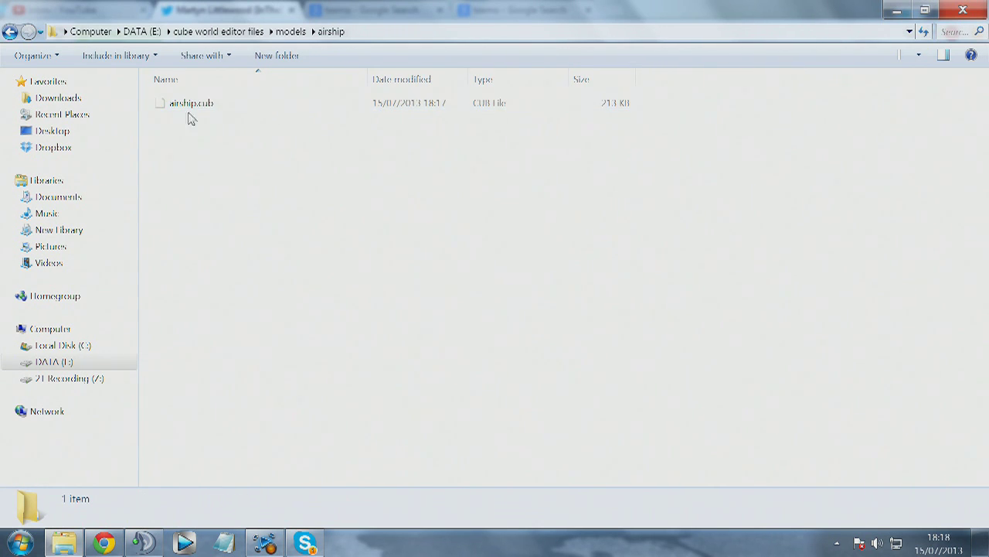
{"action": "key", "text": "BackSpace"}
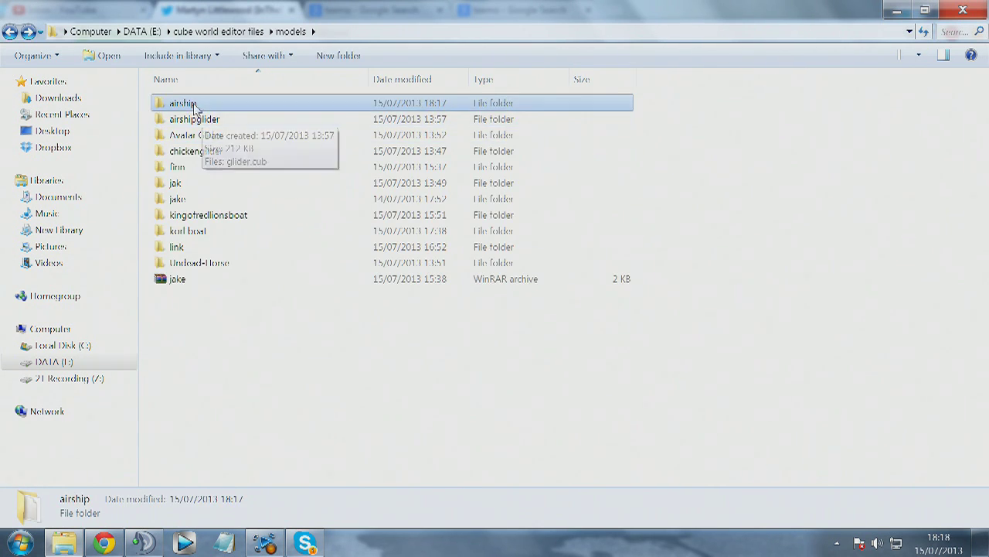
{"action": "double_click", "coordinate": [190, 106]}
{"action": "left_click", "coordinate": [205, 111]}
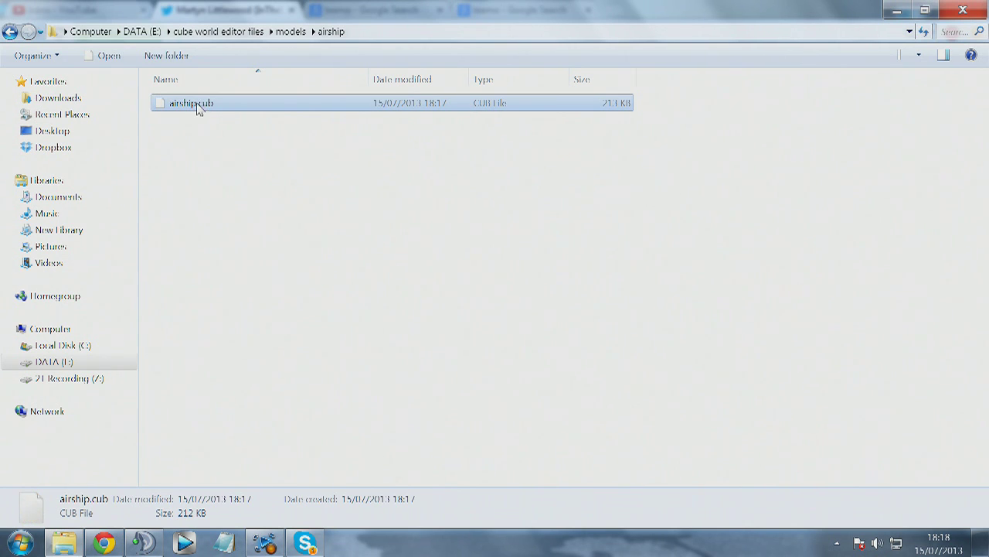
- Launch the CWME model editor from the CWME folder inside cube world editor files
{"action": "key", "text": "BackSpace"}
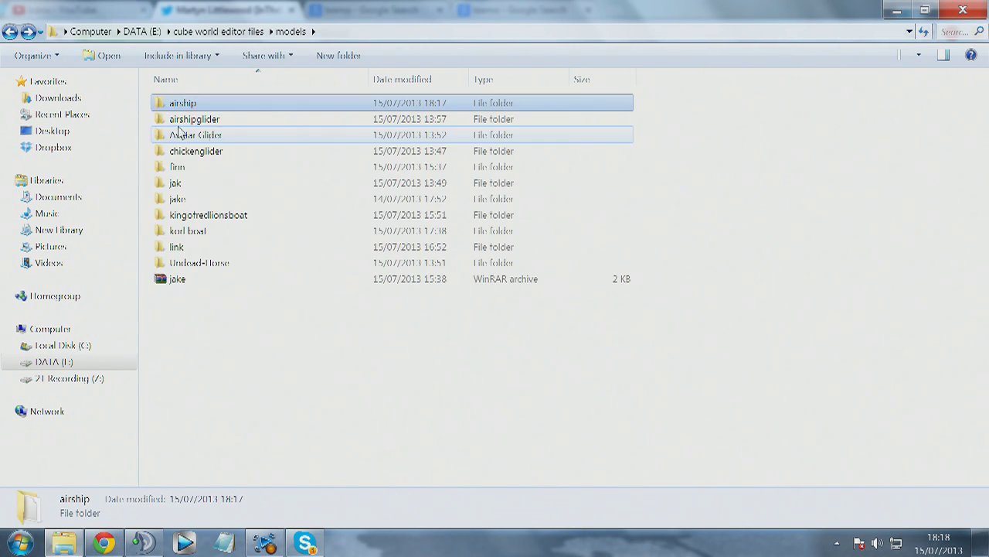
{"action": "key", "text": "BackSpace"}
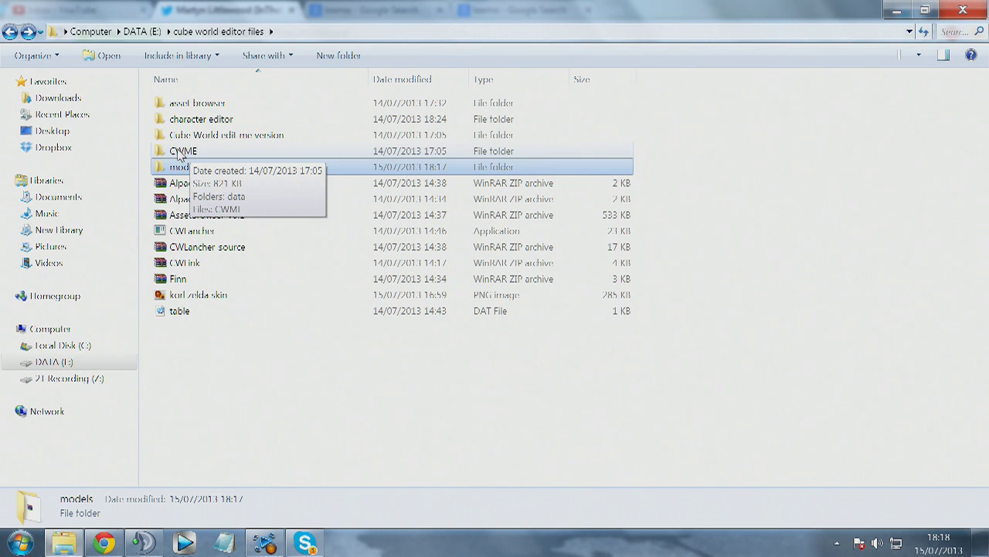
{"action": "left_click", "coordinate": [180, 152]}
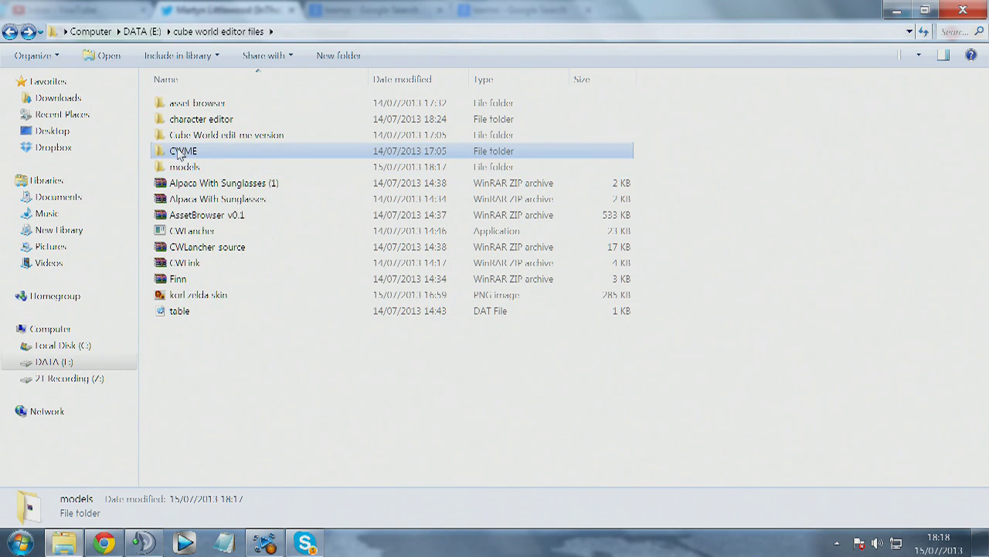
{"action": "double_click", "coordinate": [229, 157]}
{"action": "left_click", "coordinate": [175, 125]}
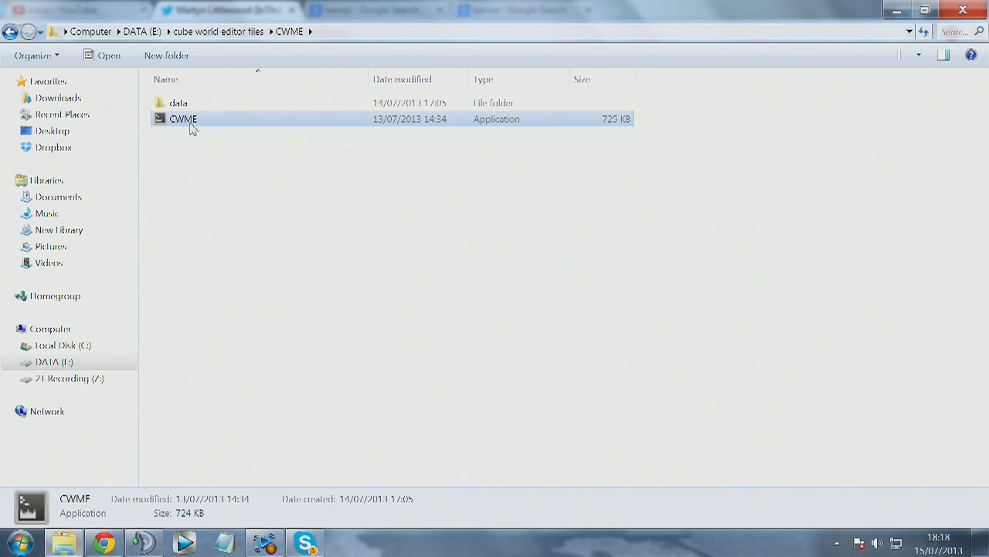
{"action": "double_click", "coordinate": [215, 124]}
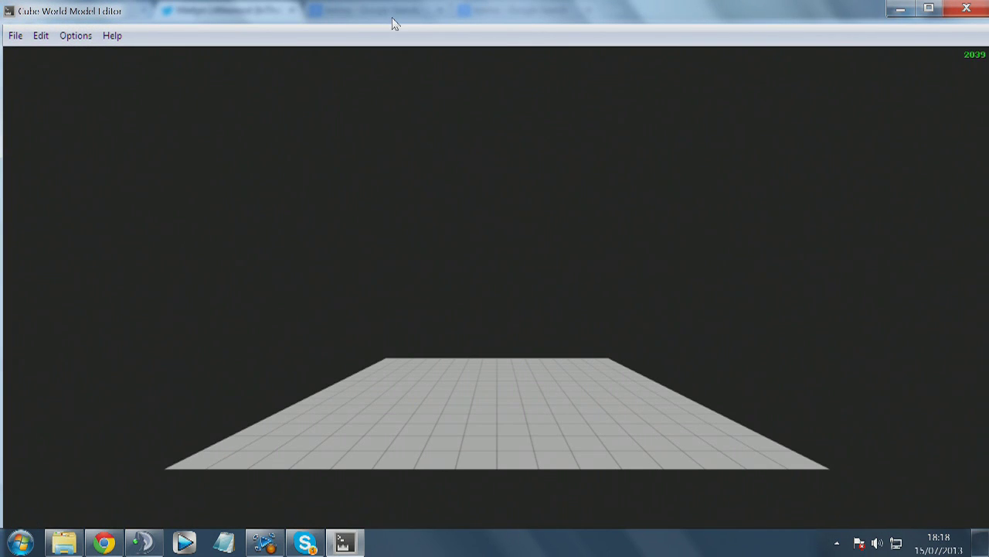
{"action": "left_click_drag", "start_coordinate": [392, 24], "coordinate": [358, 22]}
- Open airship.cub from the airship folder inside models
{"action": "left_click", "coordinate": [12, 40]}
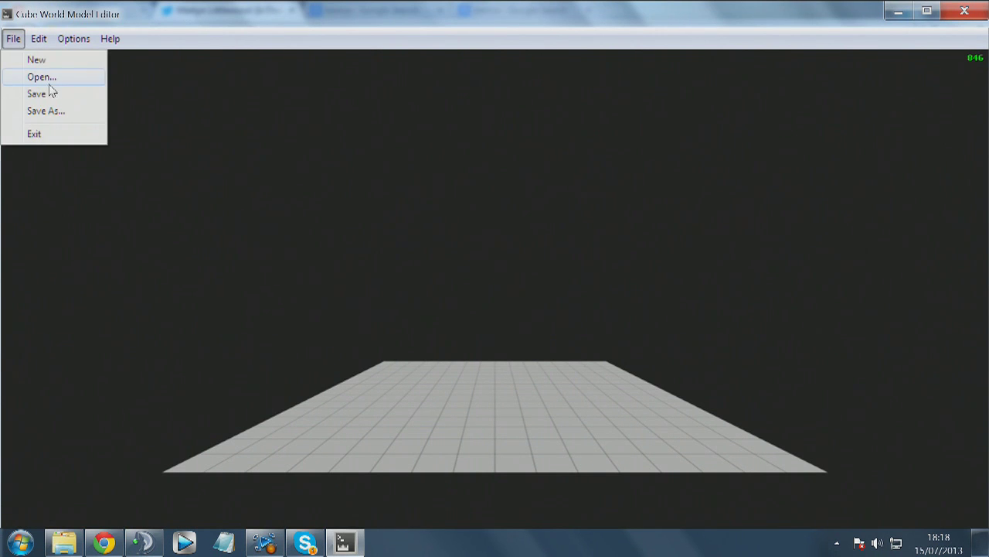
{"action": "left_click", "coordinate": [48, 82]}
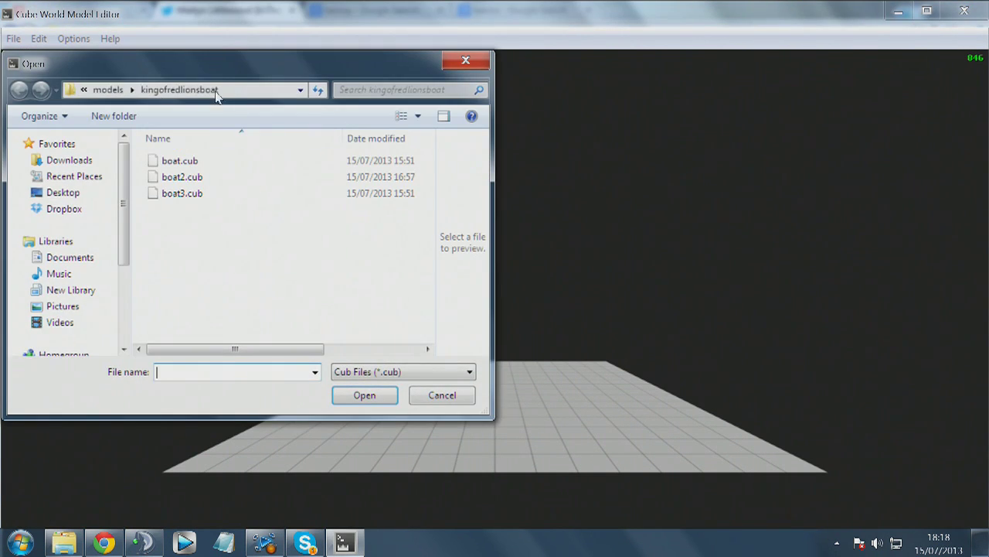
{"action": "left_click", "coordinate": [109, 91]}
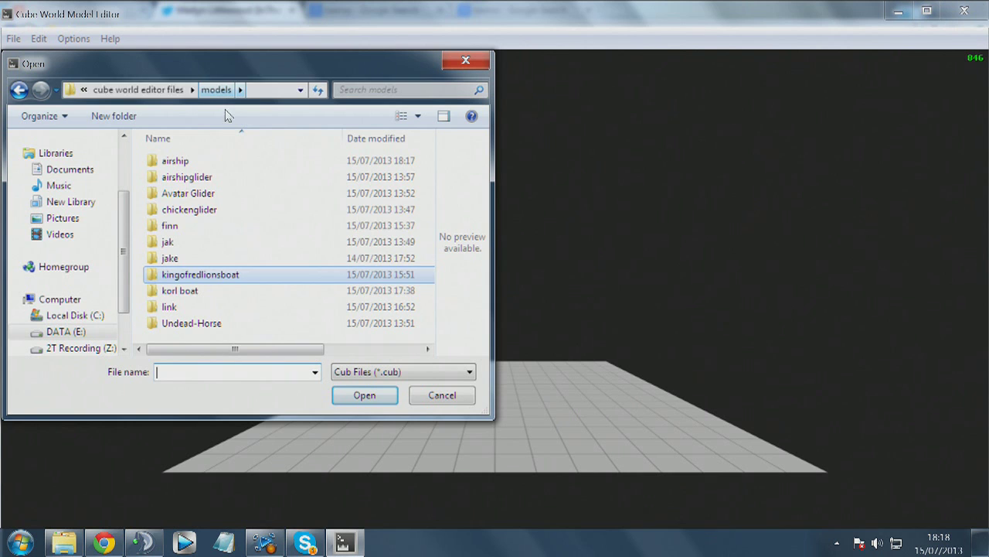
{"action": "left_click", "coordinate": [179, 161]}
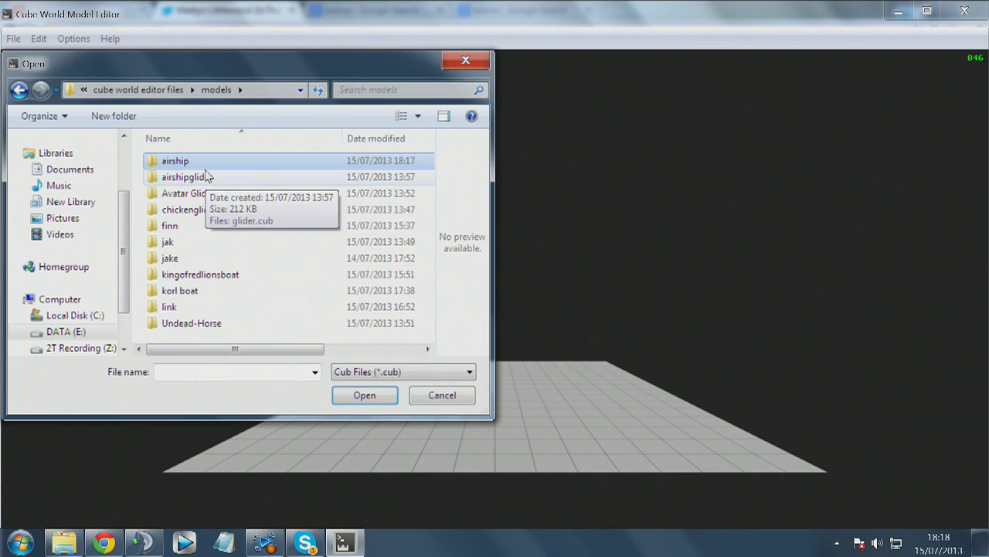
{"action": "double_click", "coordinate": [198, 170]}
{"action": "left_click", "coordinate": [198, 170]}
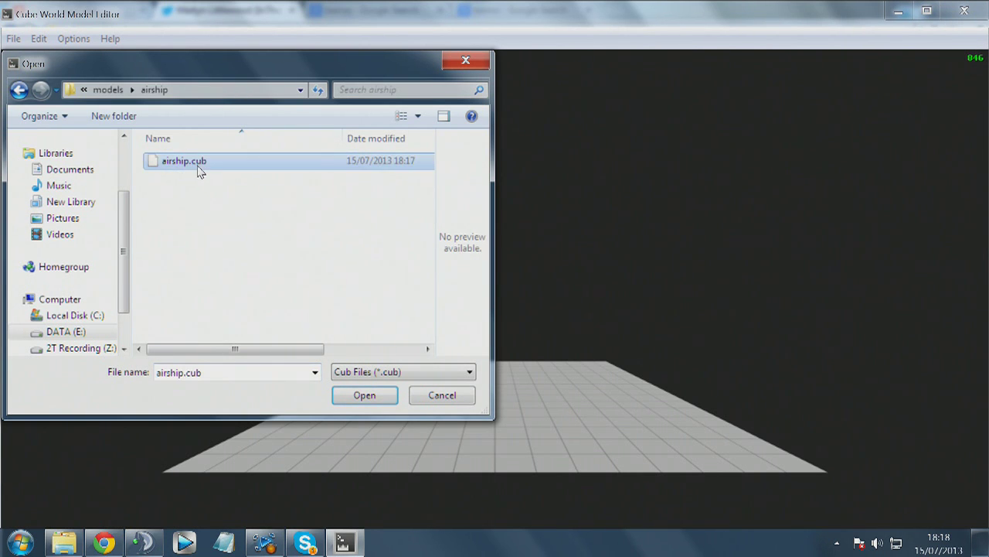
{"action": "left_click", "coordinate": [366, 393]}
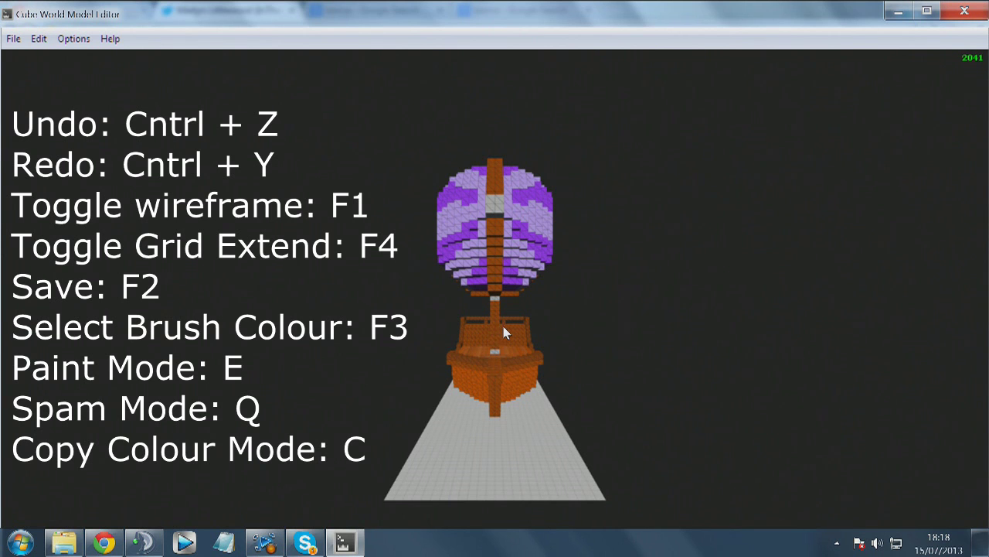
- Place an extra white block on the front tip of the airship's balloon
{"action": "middle_click_drag", "start_coordinate": [507, 303], "coordinate": [205, 275]}
{"action": "middle_click_drag", "start_coordinate": [502, 266], "coordinate": [440, 267]}
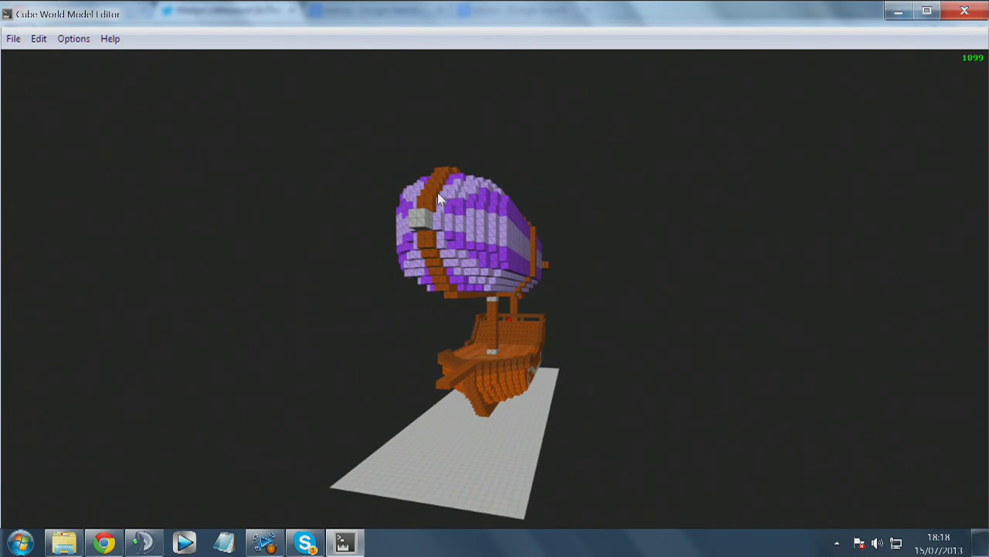
{"action": "mouse_move", "coordinate": [438, 199]}
{"action": "middle_mouse_down"}
{"action": "mouse_move", "coordinate": [413, 197]}
{"action": "mouse_move", "coordinate": [456, 203]}
{"action": "middle_mouse_up"}
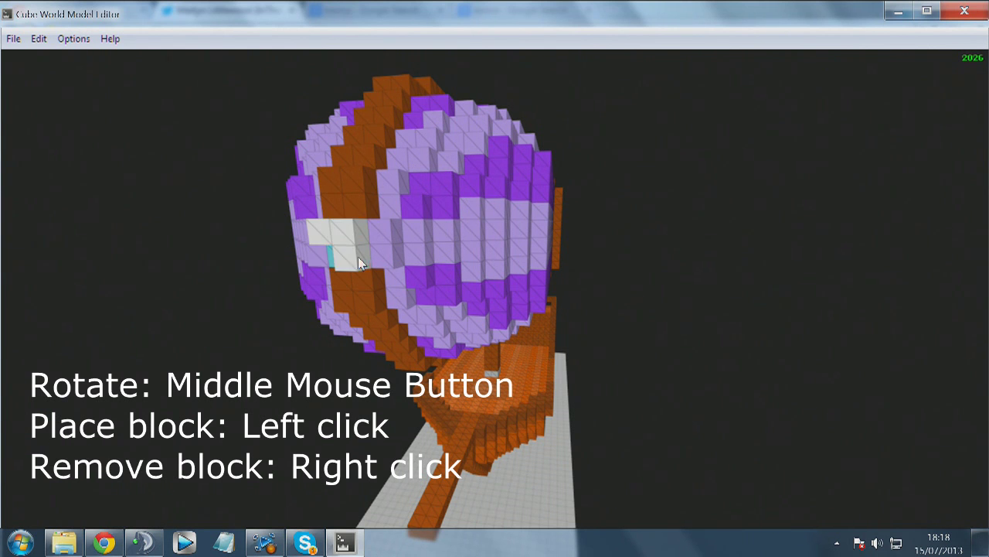
{"action": "left_click", "coordinate": [325, 242]}
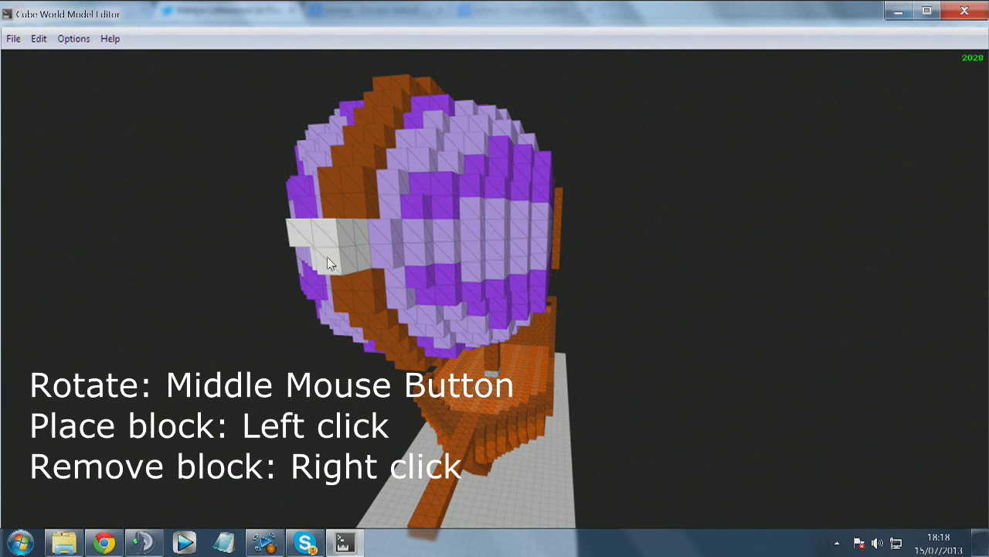
{"action": "middle_click_drag", "start_coordinate": [389, 265], "coordinate": [526, 267]}
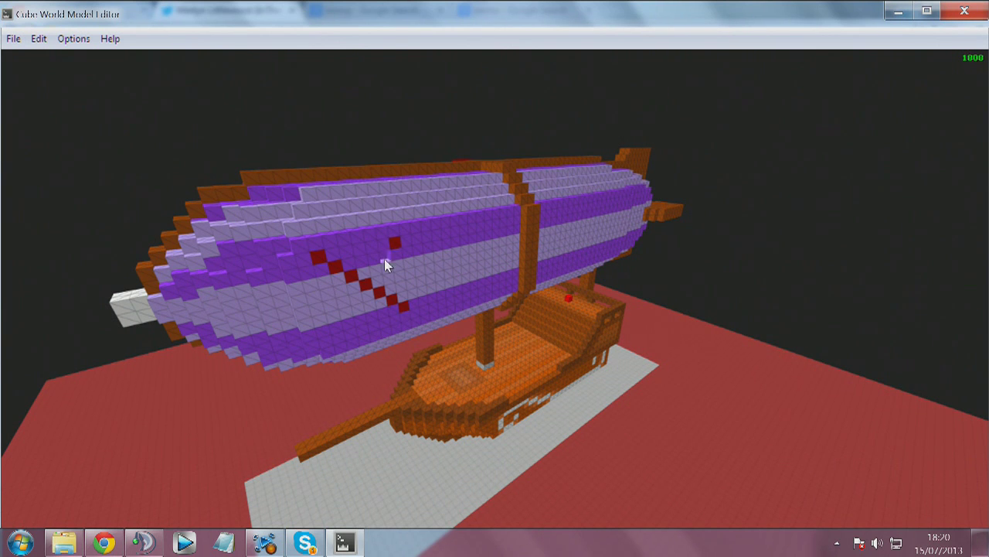
- Undo the last red paint edits on the balloon's O and repaint its right and lower edges as a diamond outline
{"action": "middle_click_drag", "start_coordinate": [445, 336], "coordinate": [333, 329]}
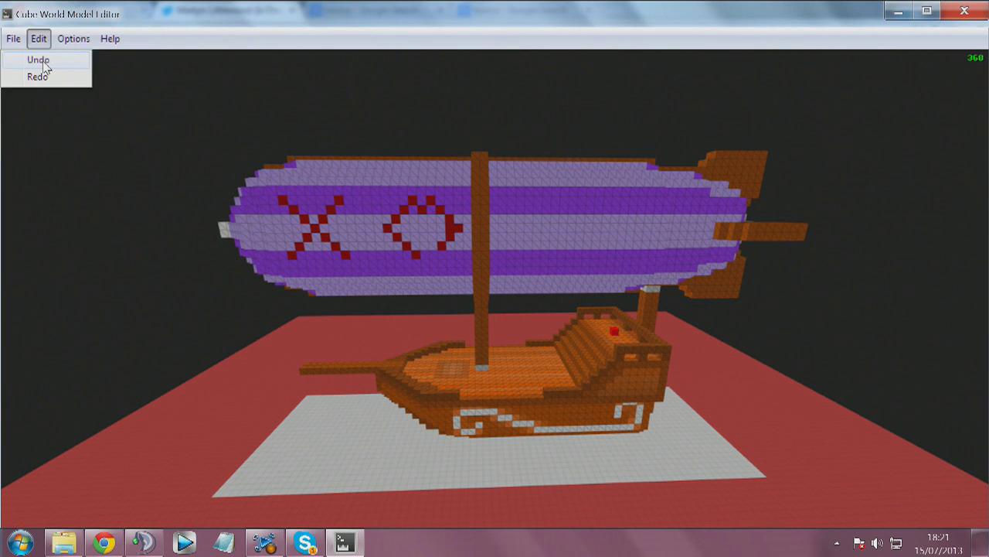
{"action": "left_click", "coordinate": [41, 56]}
{"action": "left_click", "coordinate": [41, 43]}
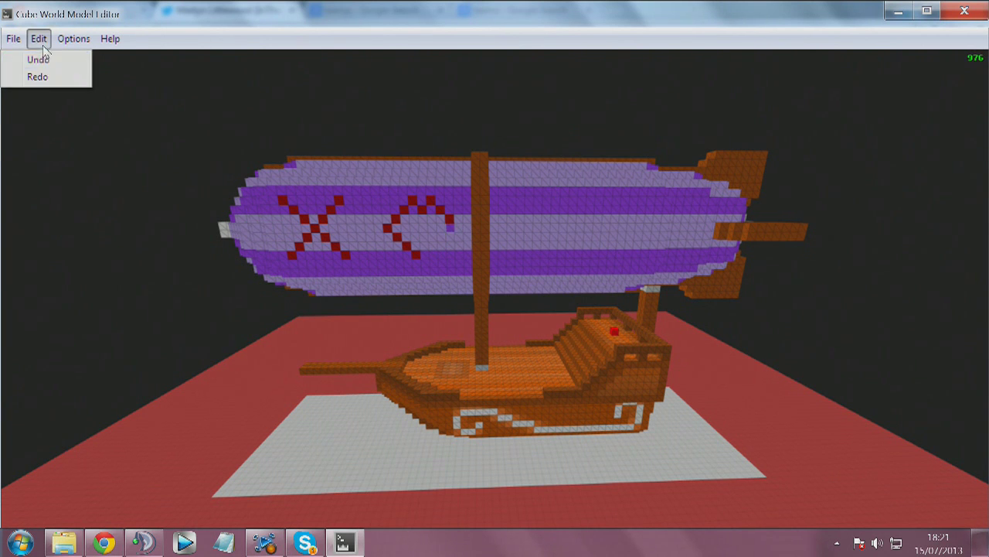
{"action": "left_click", "coordinate": [41, 57]}
{"action": "left_click", "coordinate": [460, 231]}
{"action": "left_click", "coordinate": [433, 252]}
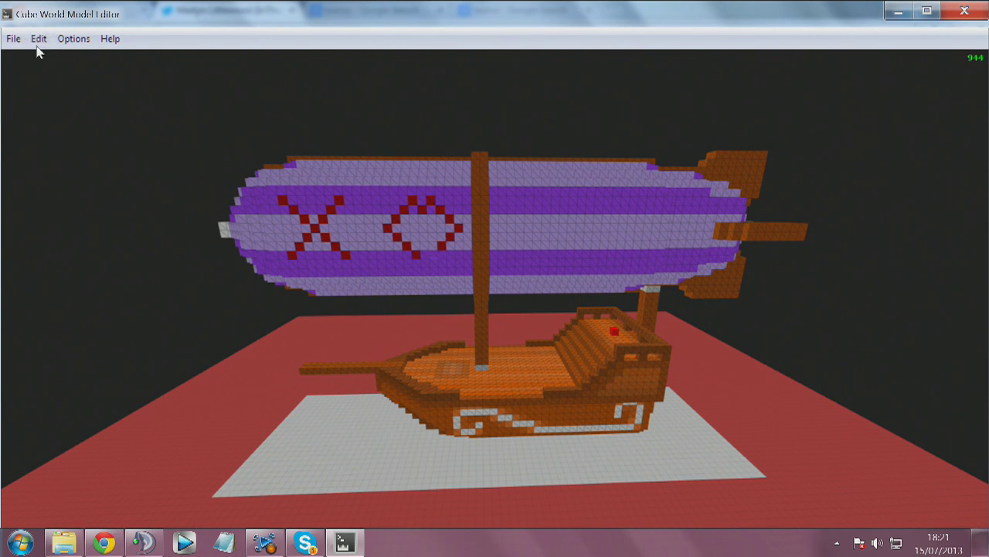
{"action": "left_click", "coordinate": [39, 44]}
{"action": "left_click", "coordinate": [40, 58]}
{"action": "left_click", "coordinate": [433, 256]}
{"action": "left_click", "coordinate": [424, 264]}
- Paint a red smiley face on the balloon's side, behind the brown vertical band
{"action": "mouse_move", "coordinate": [424, 264]}
{"action": "middle_mouse_down"}
{"action": "mouse_move", "coordinate": [403, 264]}
{"action": "mouse_move", "coordinate": [432, 248]}
{"action": "mouse_move", "coordinate": [405, 263]}
{"action": "middle_mouse_up"}
{"action": "left_click", "coordinate": [520, 218]}
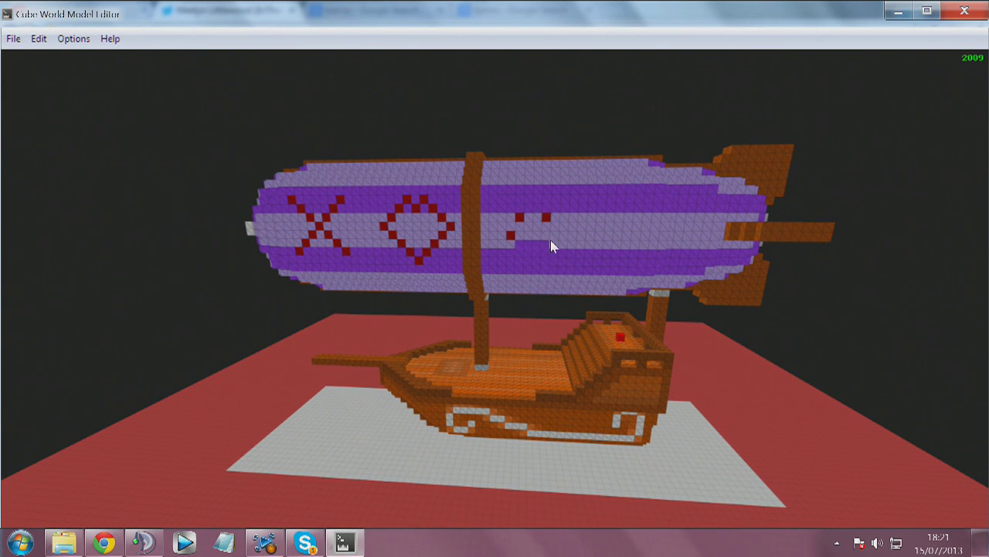
{"action": "left_click", "coordinate": [553, 237]}
{"action": "mouse_move", "coordinate": [574, 249]}
{"action": "middle_mouse_down"}
{"action": "mouse_move", "coordinate": [432, 246]}
{"action": "mouse_move", "coordinate": [607, 241]}
{"action": "mouse_move", "coordinate": [588, 241]}
{"action": "middle_mouse_up"}
{"action": "mouse_move", "coordinate": [224, 272]}
{"action": "middle_mouse_down"}
{"action": "mouse_move", "coordinate": [456, 271]}
{"action": "mouse_move", "coordinate": [224, 272]}
{"action": "middle_mouse_up"}
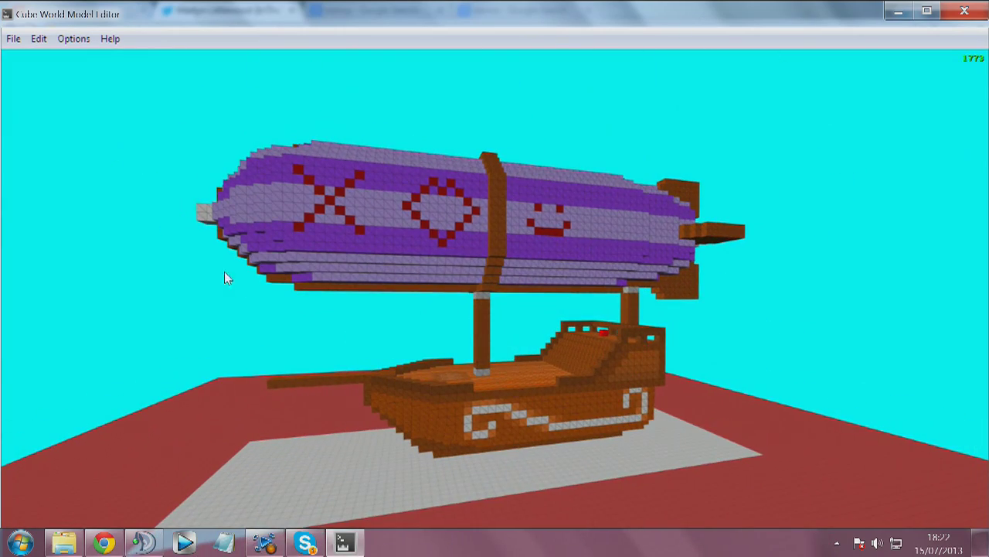
- Save the edited model over airship.cub in the airship folder
{"action": "left_click", "coordinate": [14, 37]}
{"action": "left_click", "coordinate": [36, 112]}
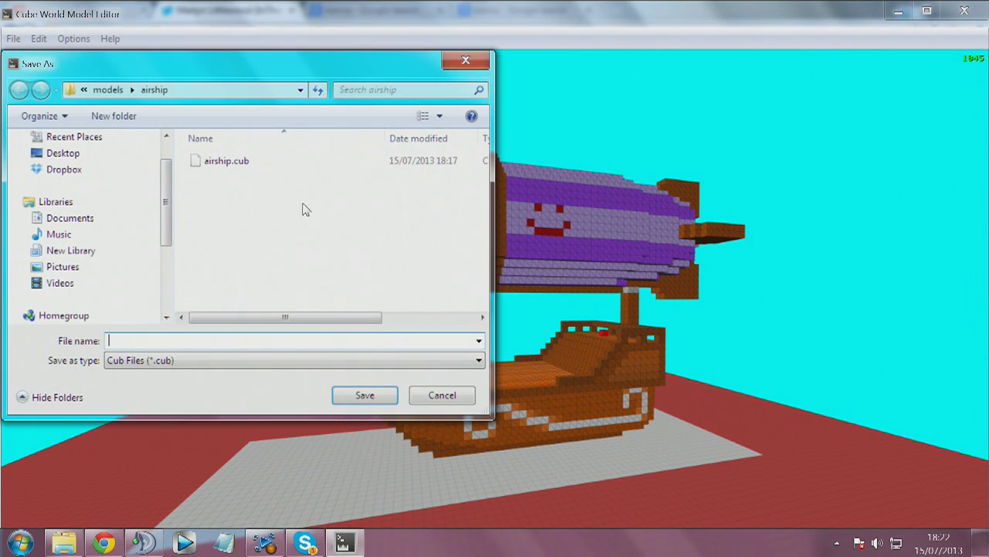
{"action": "left_click", "coordinate": [222, 162]}
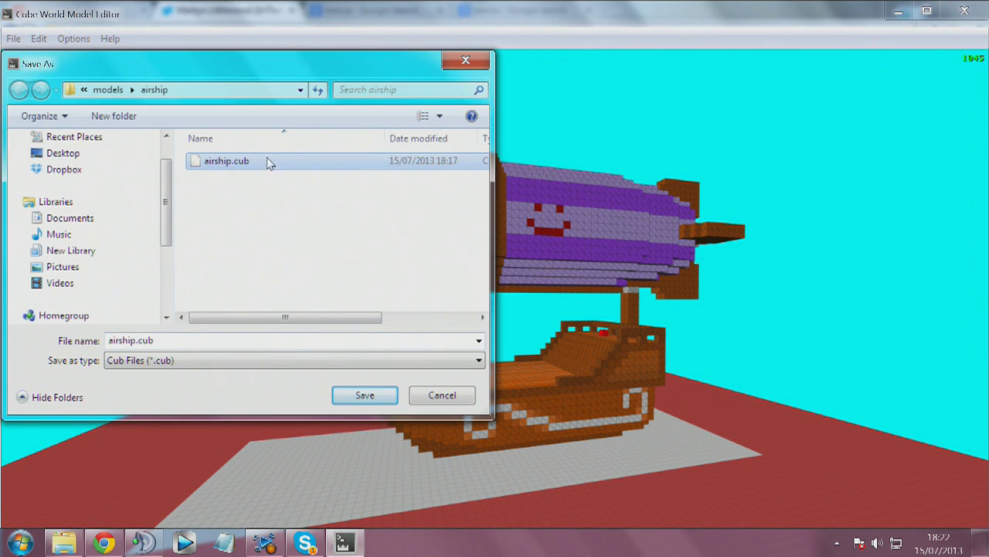
{"action": "left_click", "coordinate": [365, 402]}
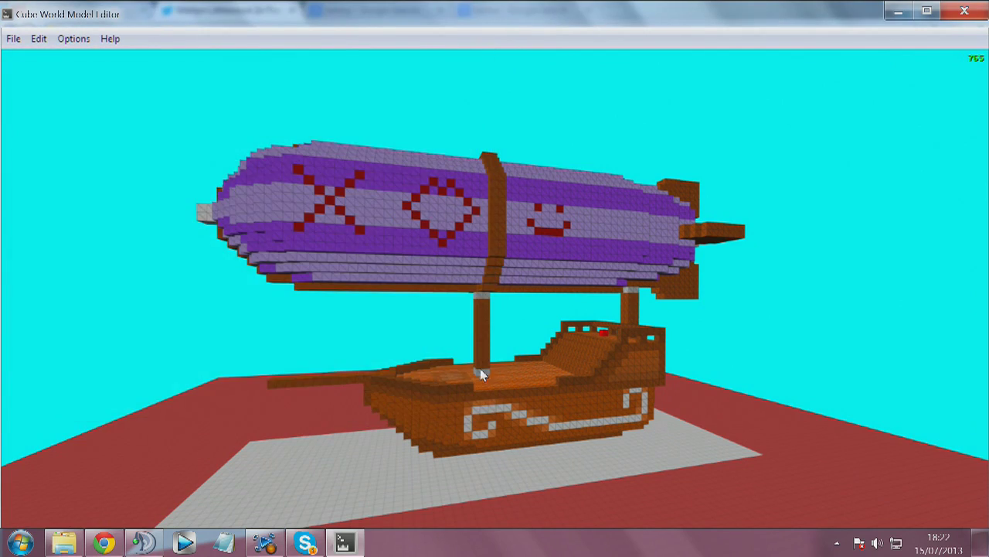
{"action": "middle_click_drag", "start_coordinate": [480, 370], "coordinate": [541, 330]}
{"action": "scroll", "coordinate": [565, 330], "scroll_direction": "down", "scroll_amount": 5}
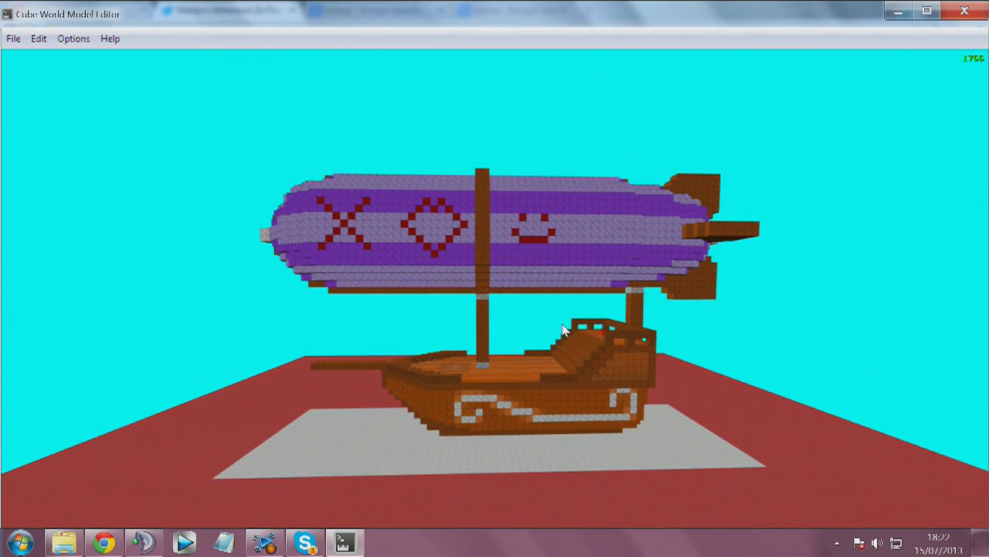
{"action": "middle_click_drag", "start_coordinate": [471, 317], "coordinate": [572, 321]}
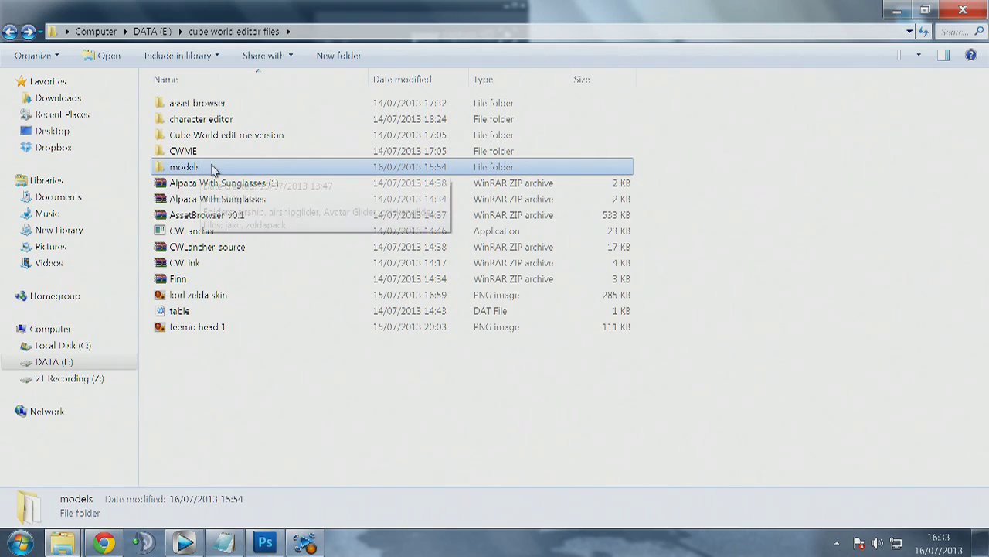
- Compare the model files in the airship and airshipglider folders inside models
{"action": "double_click", "coordinate": [192, 163]}
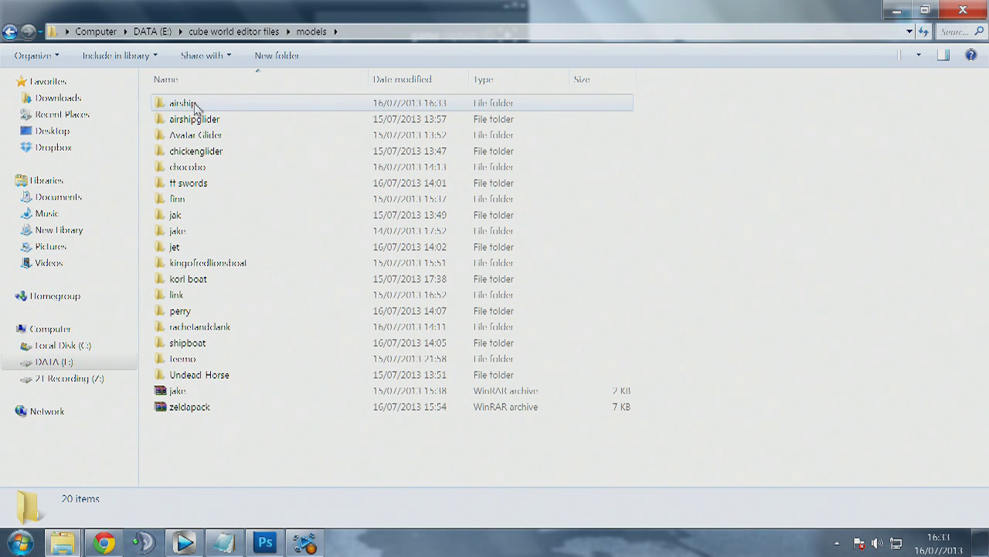
{"action": "double_click", "coordinate": [192, 103]}
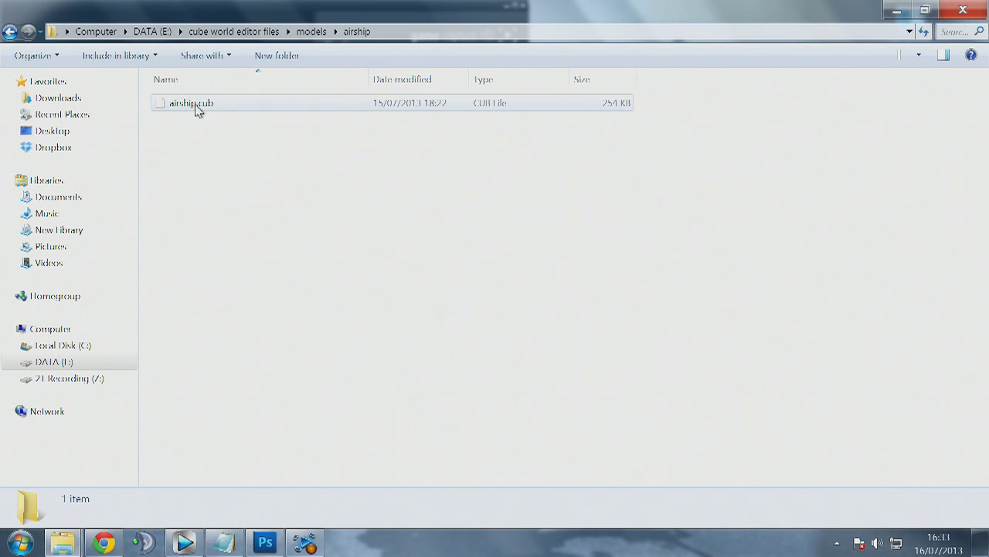
{"action": "key", "text": "BackSpace"}
{"action": "double_click", "coordinate": [189, 116]}
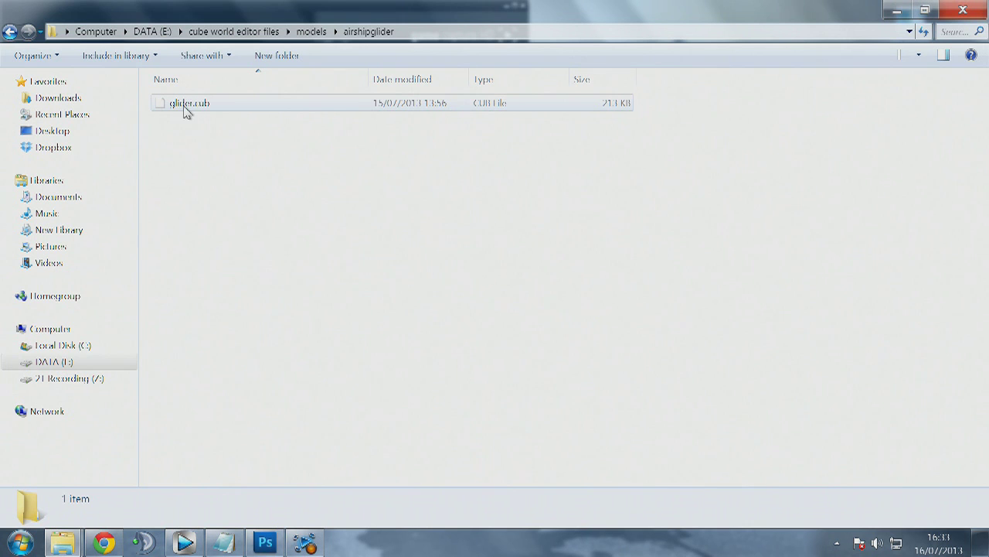
{"action": "key", "text": "BackSpace"}
{"action": "double_click", "coordinate": [184, 107]}
{"action": "left_click", "coordinate": [184, 109]}
{"action": "left_click", "coordinate": [195, 107]}
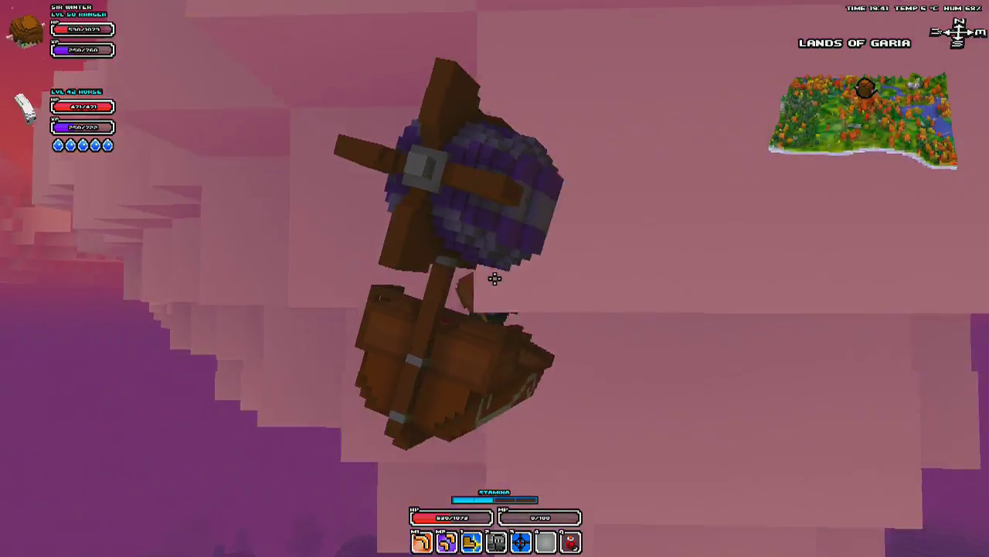
{"action": "key", "text": "s"}
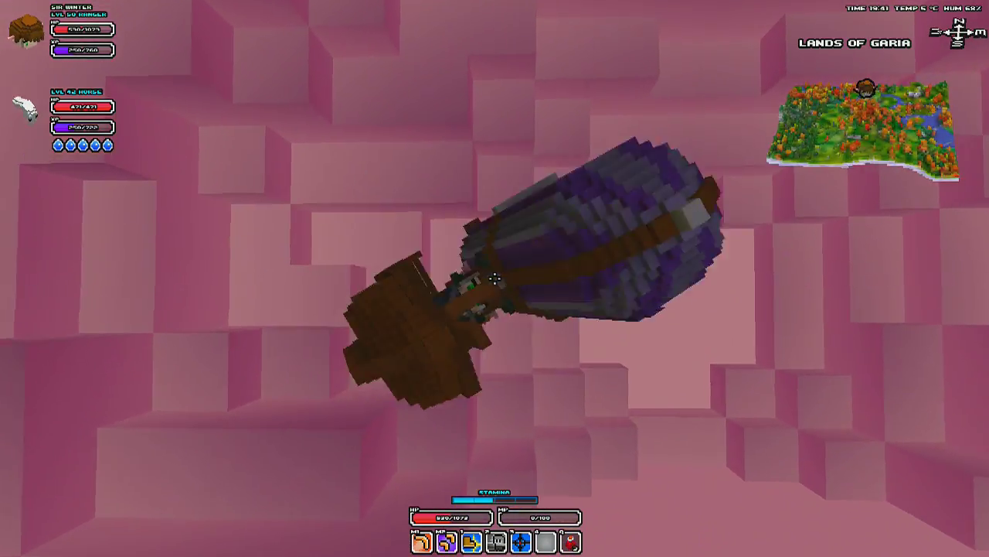